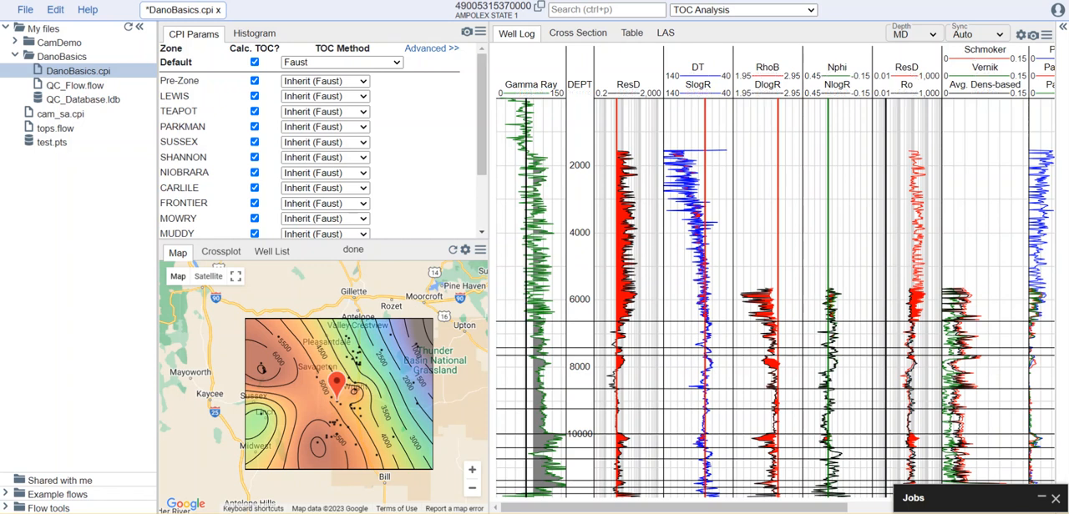
Switch the analysis module to Inversion and focus the well log on the deeper interval below about 5,800.
left_click(778, 14)
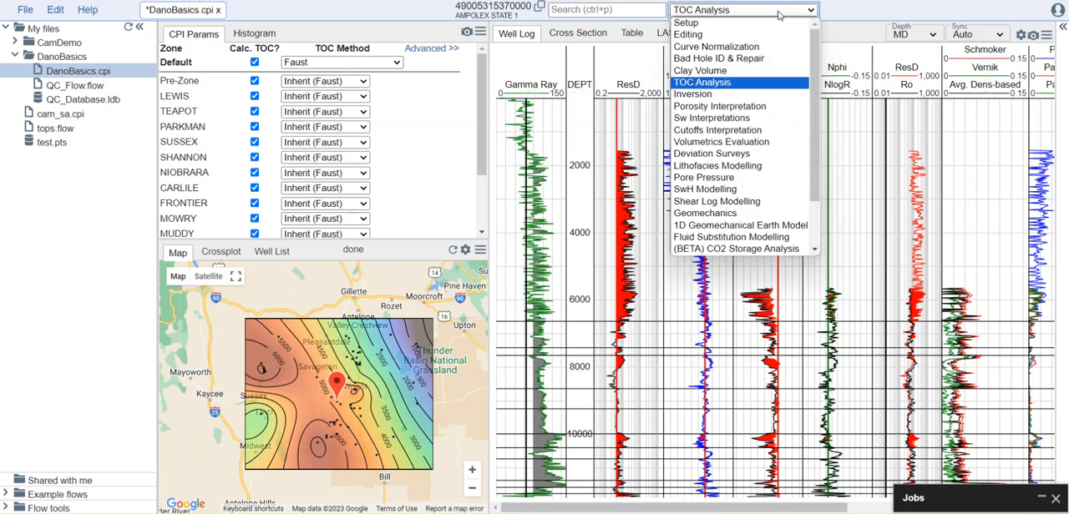
left_click(737, 92)
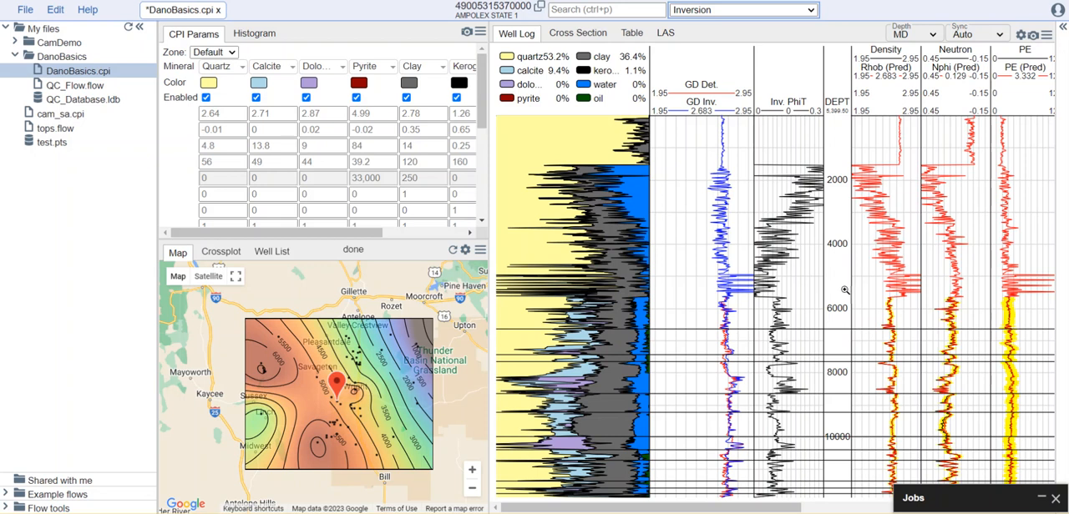
left_click_drag(842, 299, 828, 489)
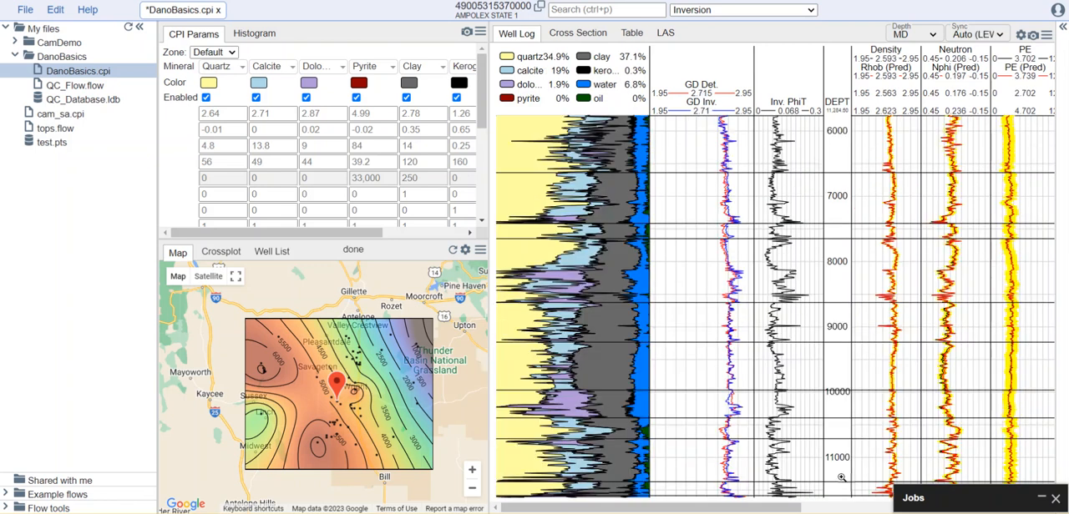
Hide the file tree and widen the parameter panel to show every mineral column from Quartz to Oil beside the well log.
left_click(140, 26)
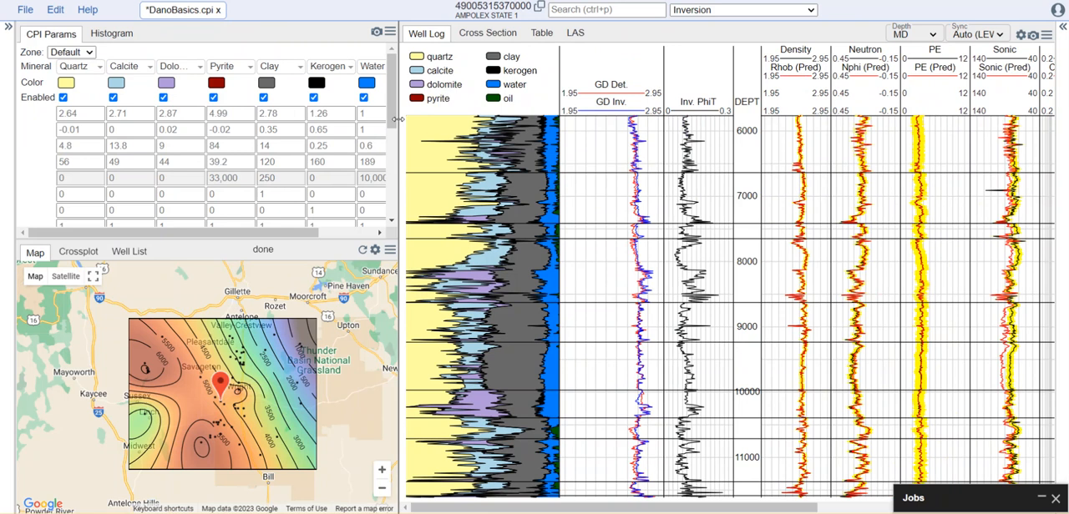
left_click_drag(398, 120, 434, 122)
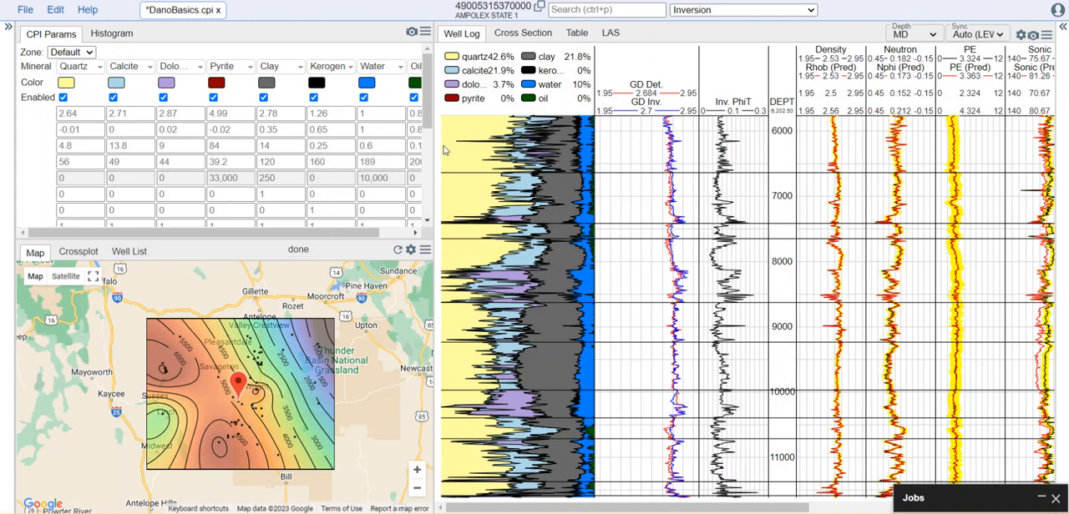
left_click_drag(434, 140, 480, 147)
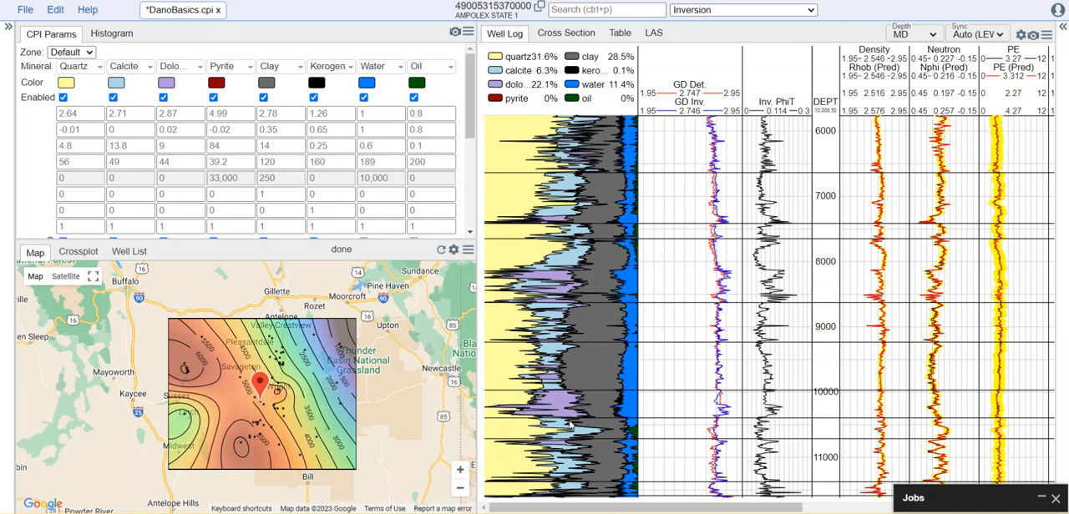
left_click_drag(787, 508, 941, 511)
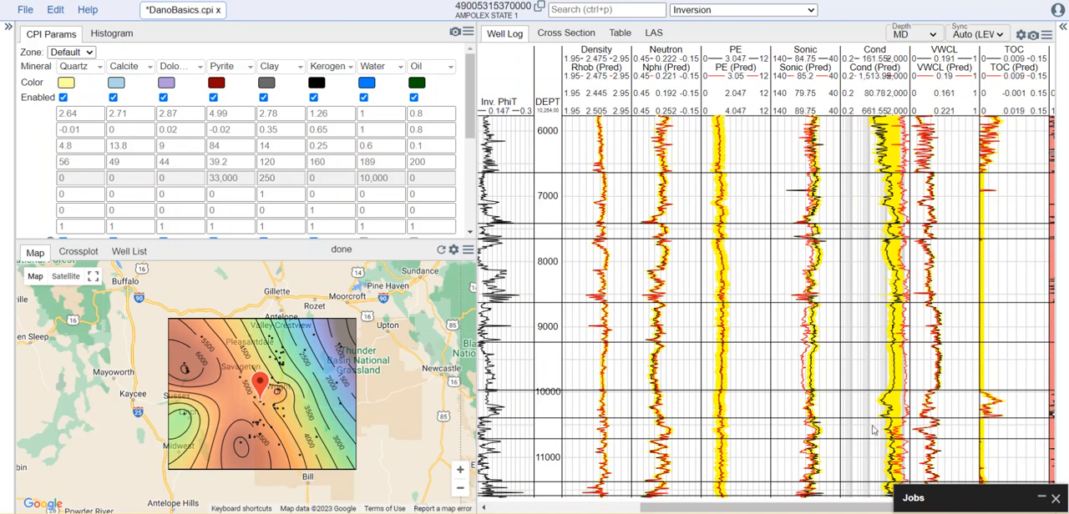
left_click_drag(866, 508, 710, 512)
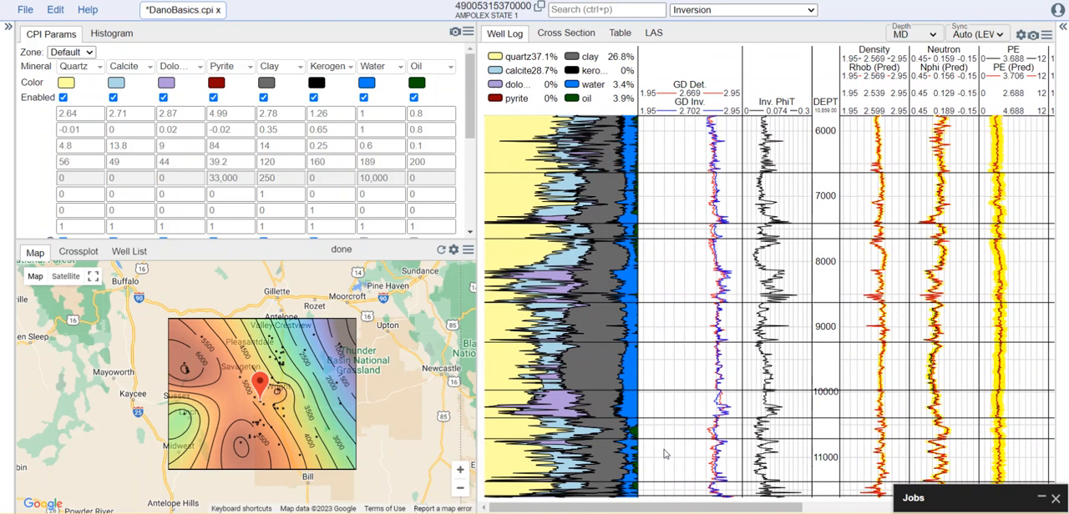
left_click_drag(475, 309, 838, 321)
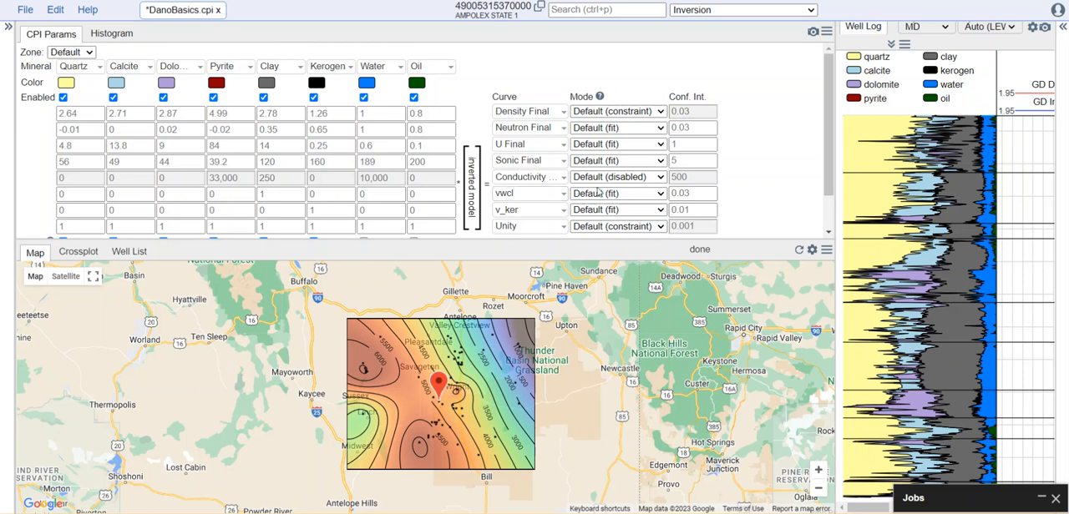
left_click_drag(834, 137, 519, 197)
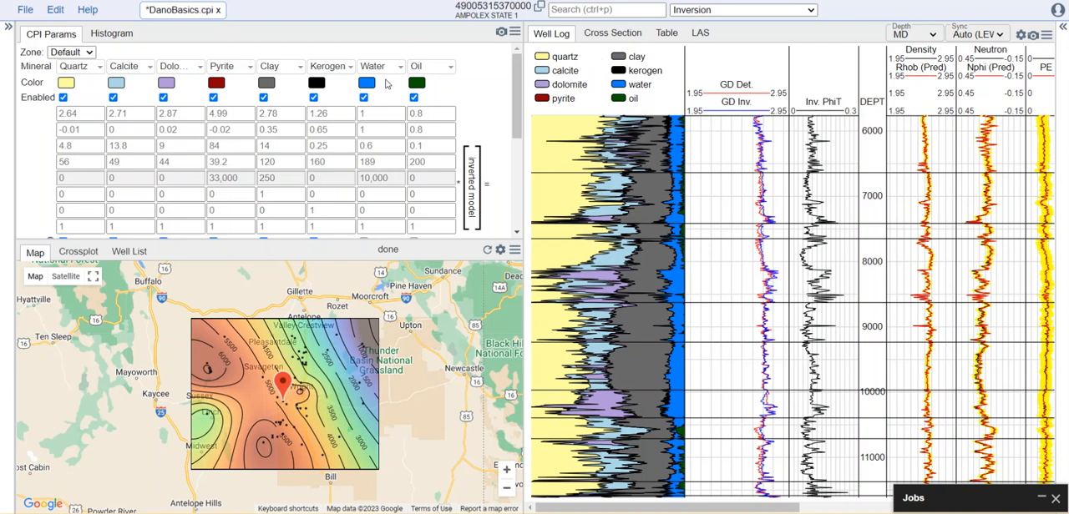
Disable kerogen, pyrite and dolomite in the Default zone's mineral model.
left_click(314, 98)
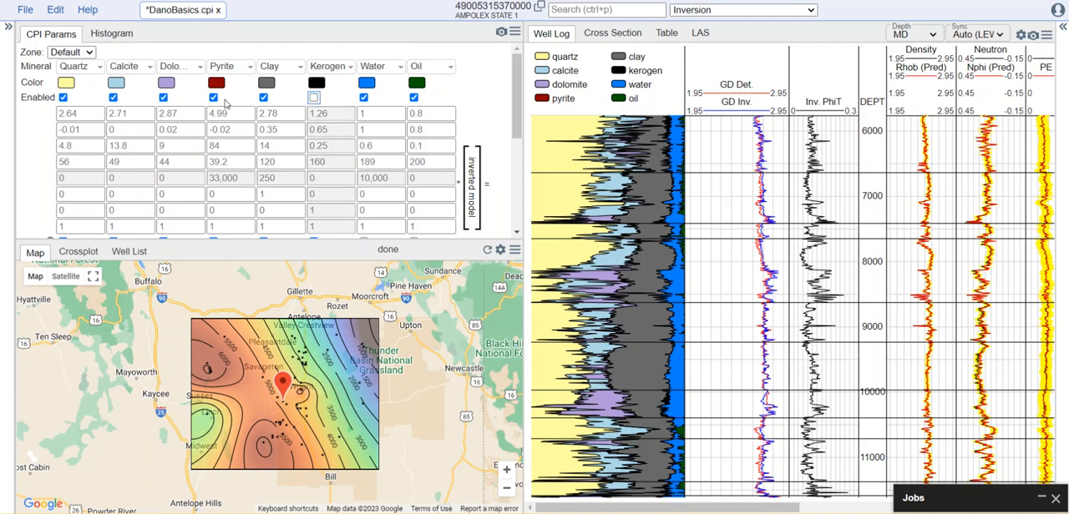
left_click(214, 97)
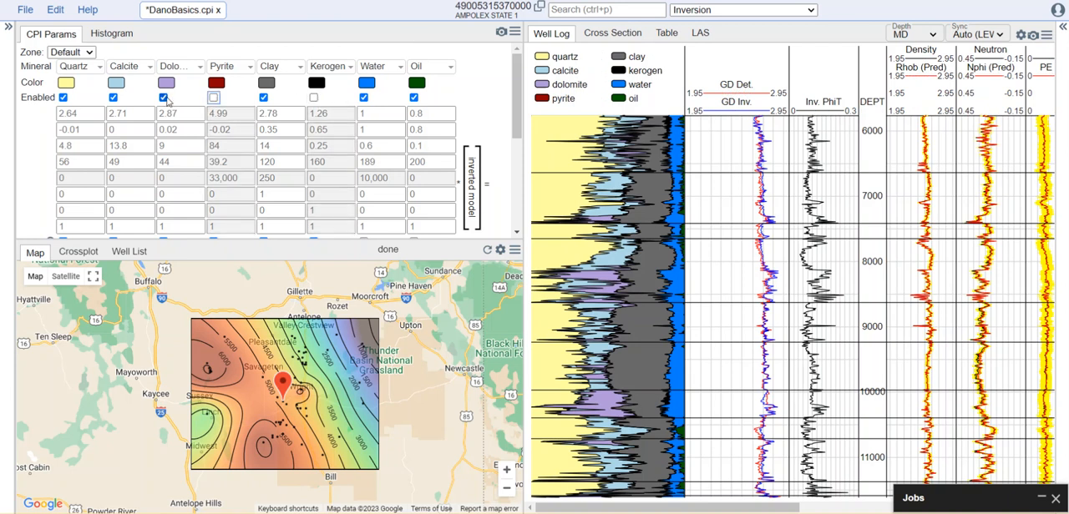
left_click(164, 97)
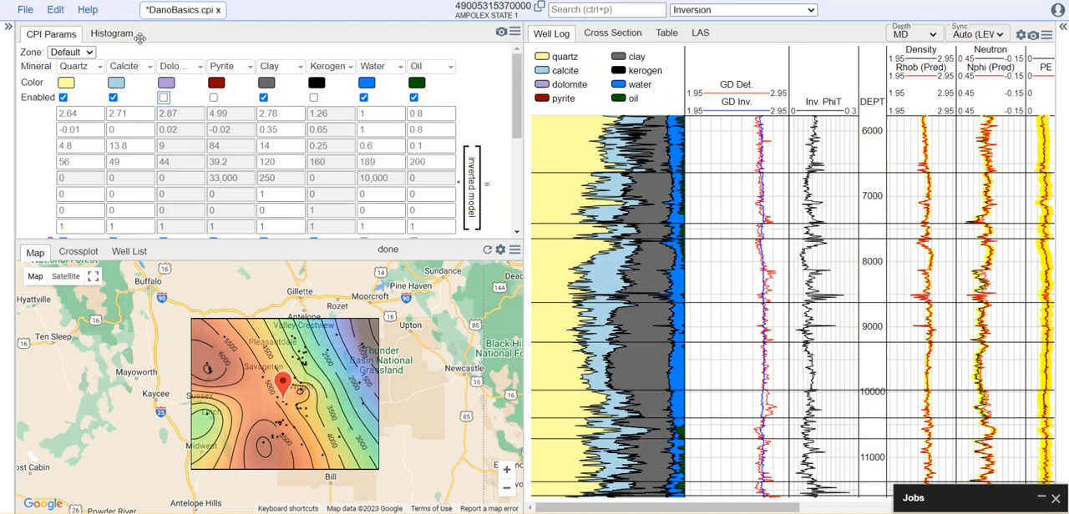
Enable kerogen and pyrite for the NIOBRARA zone.
left_click(94, 53)
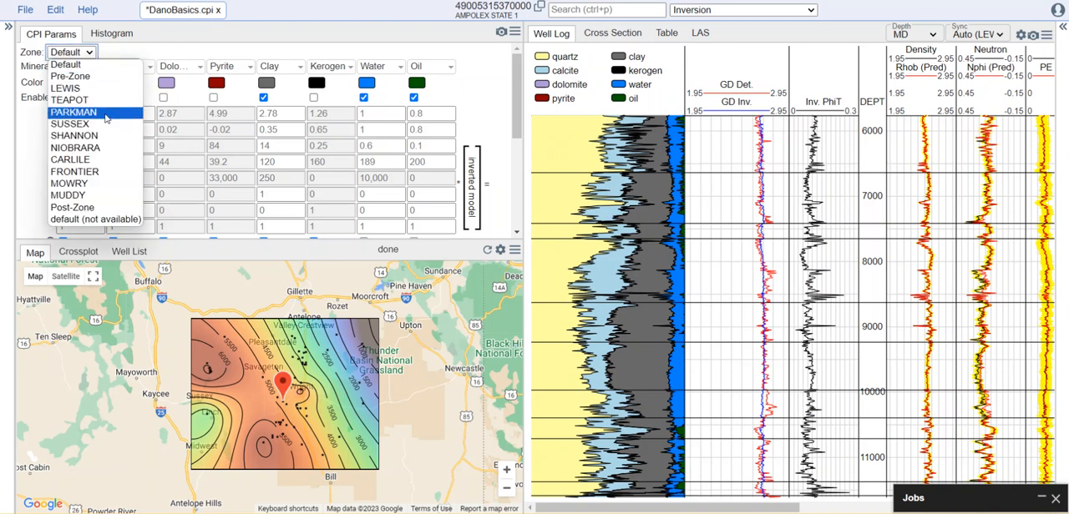
left_click(110, 149)
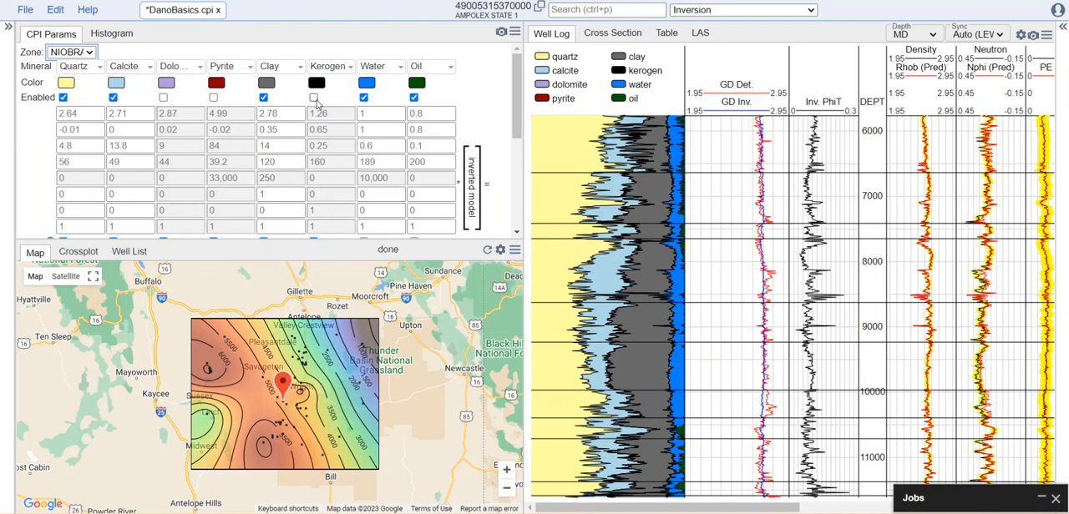
left_click(314, 98)
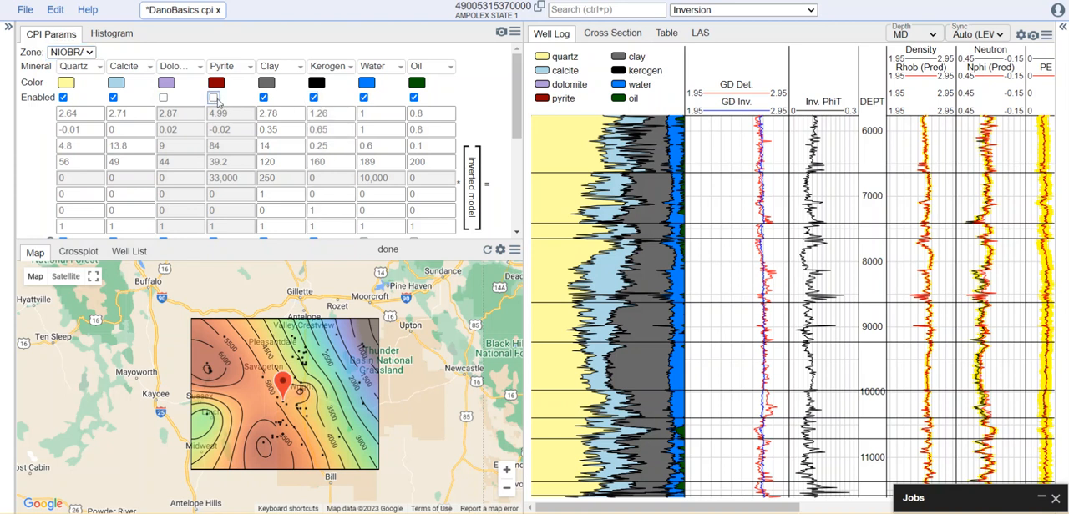
left_click(215, 97)
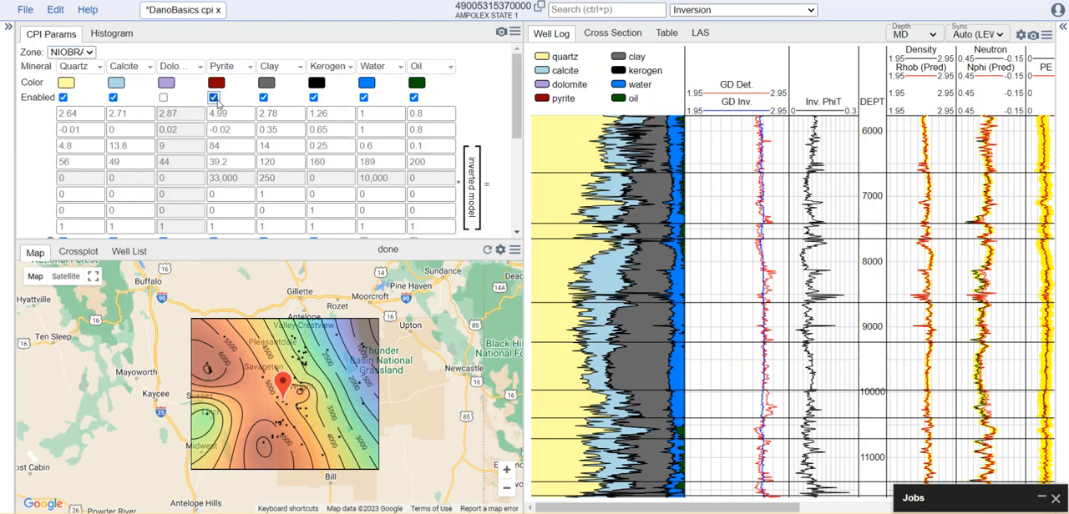
Enable kerogen and pyrite for the MOWRY zone and return to the Default zone's parameters.
left_click(90, 53)
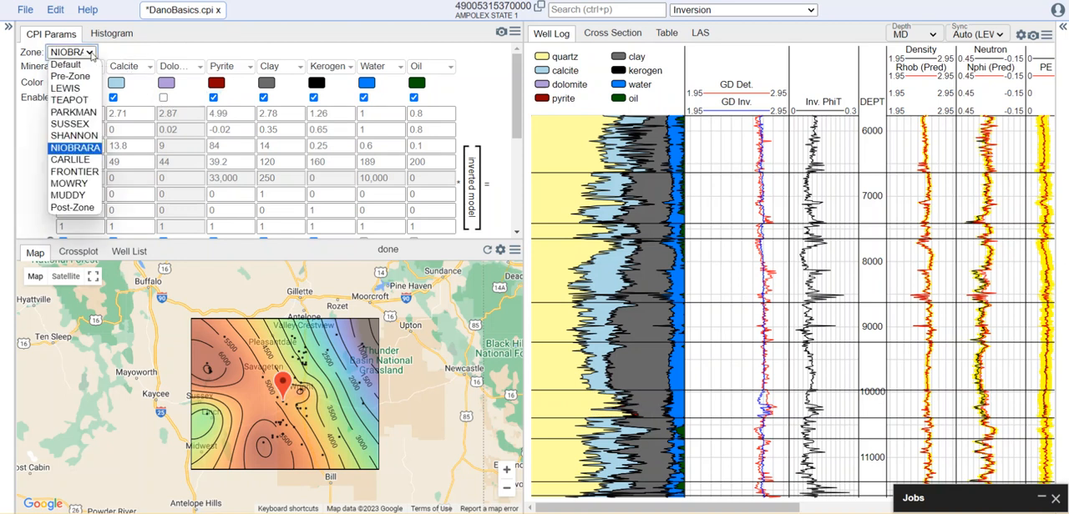
left_click(83, 184)
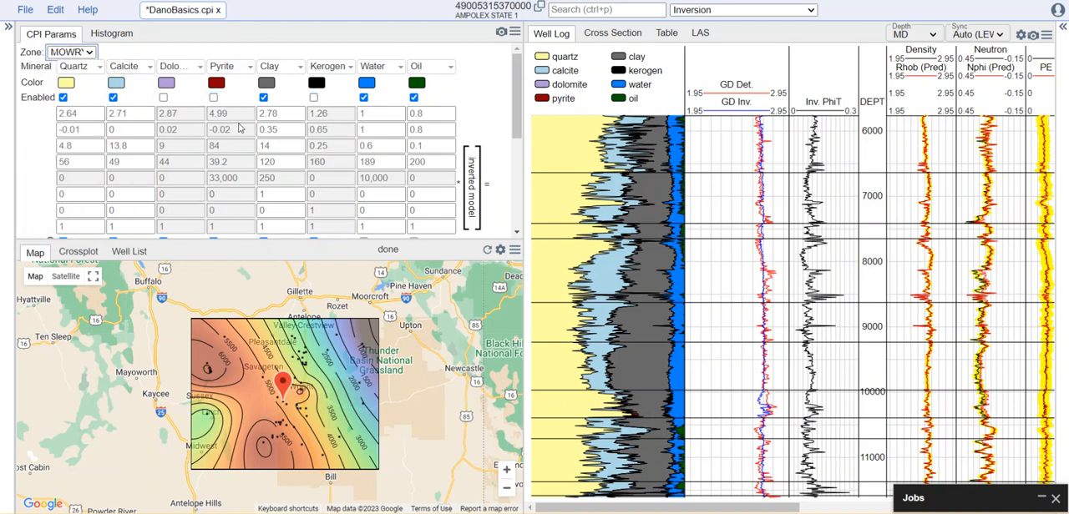
left_click(313, 97)
left_click(214, 98)
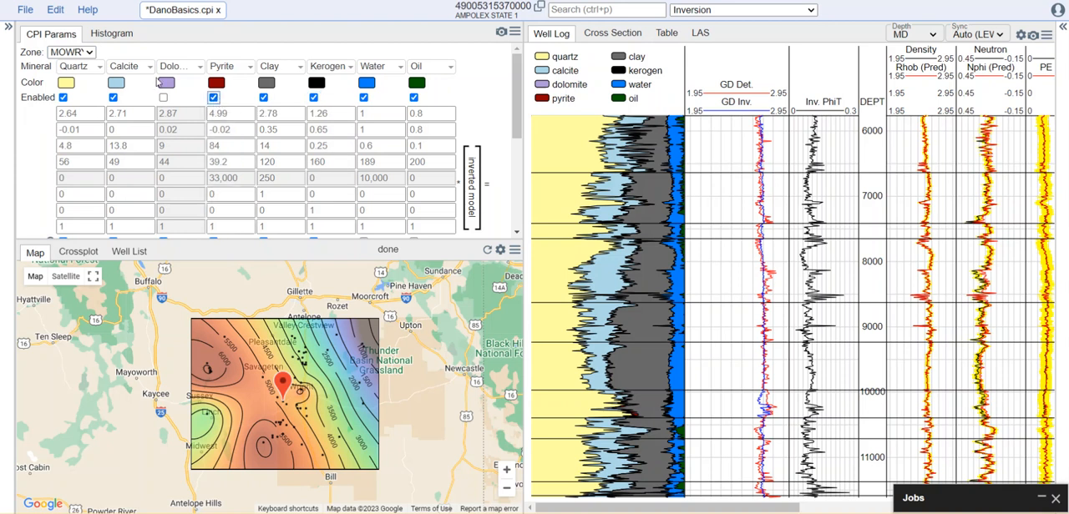
left_click(87, 55)
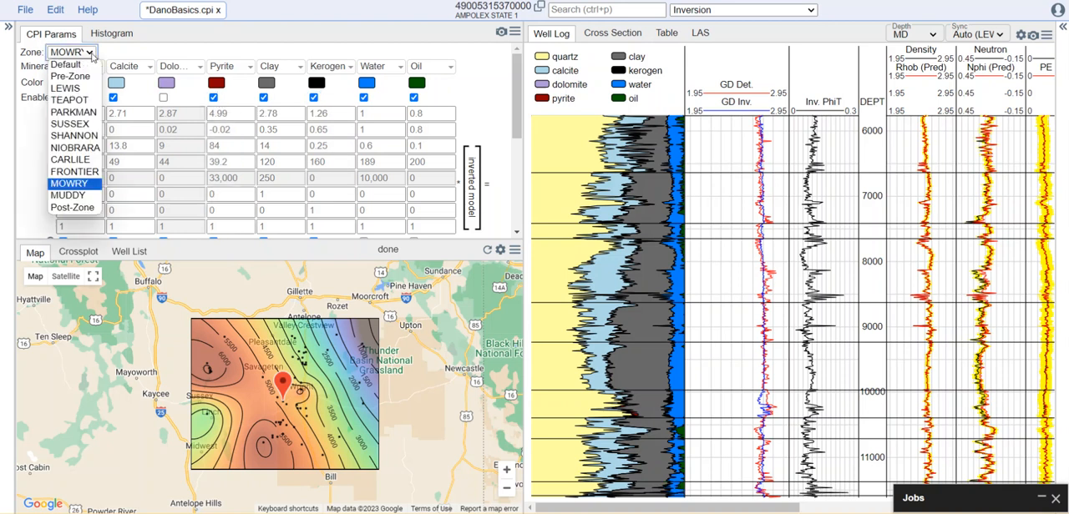
left_click(83, 66)
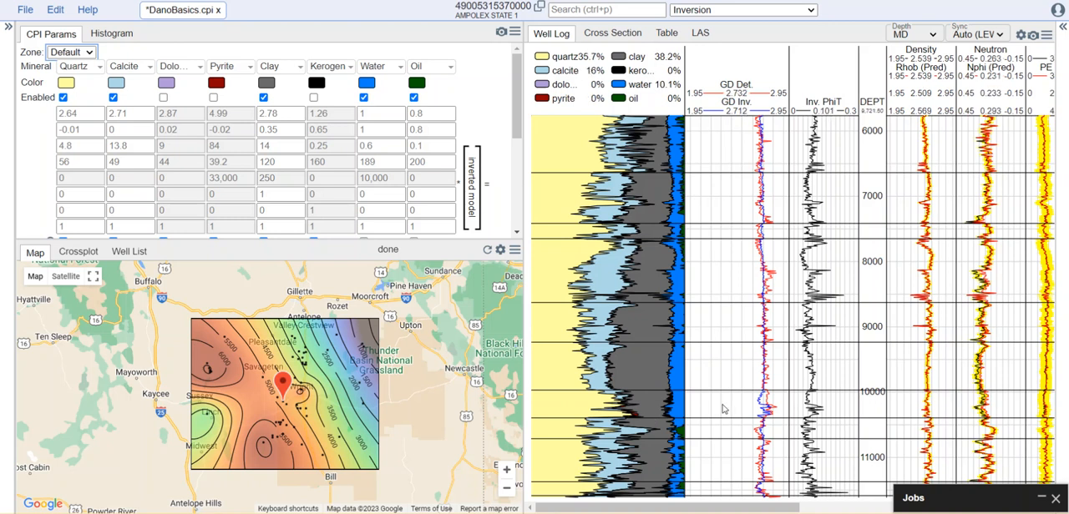
Show the crossplot in place of the map, enlarge the parameter area above it, and set the plot type to DT-Clay.
left_click_drag(528, 326, 513, 322)
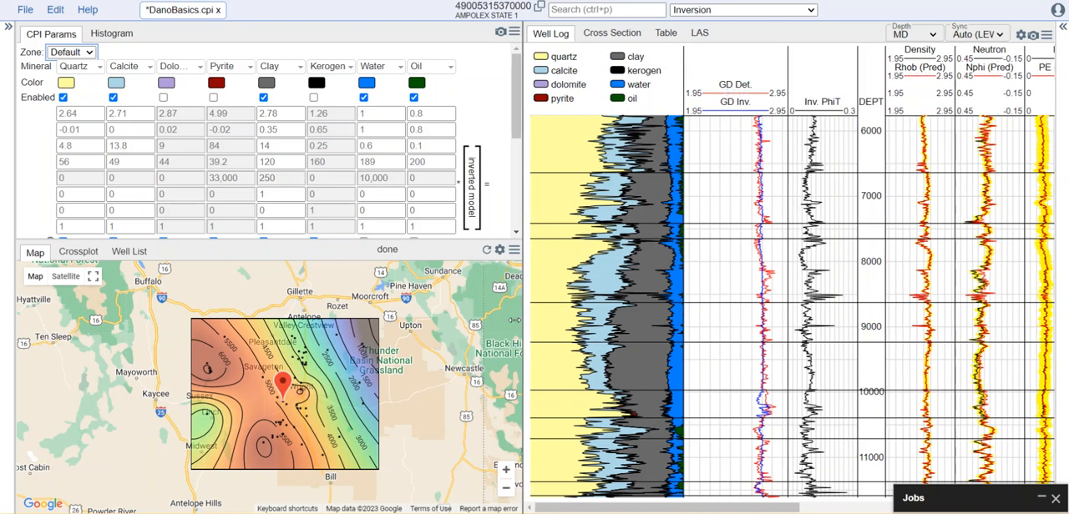
scroll(737, 494, "right", 5)
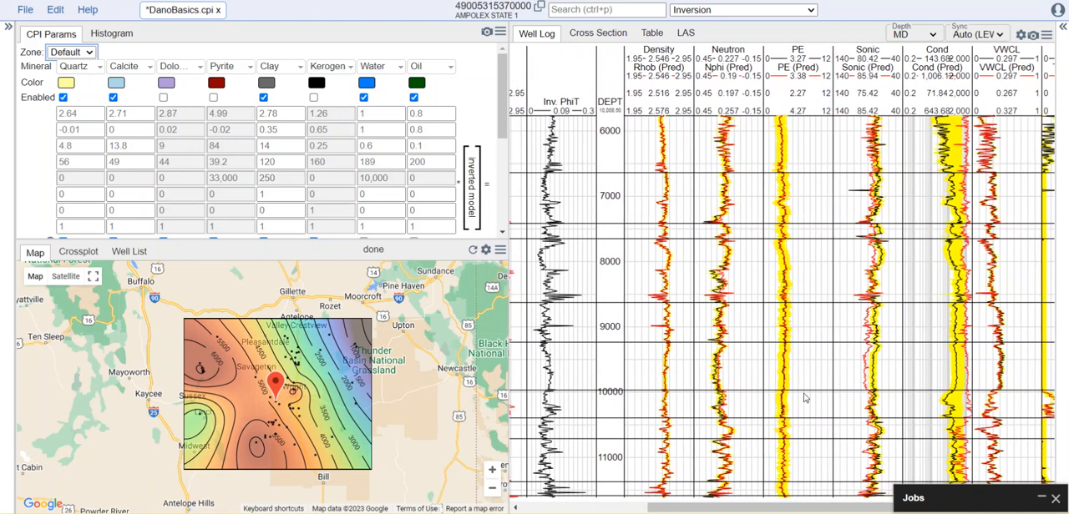
scroll(807, 396, "up", 3)
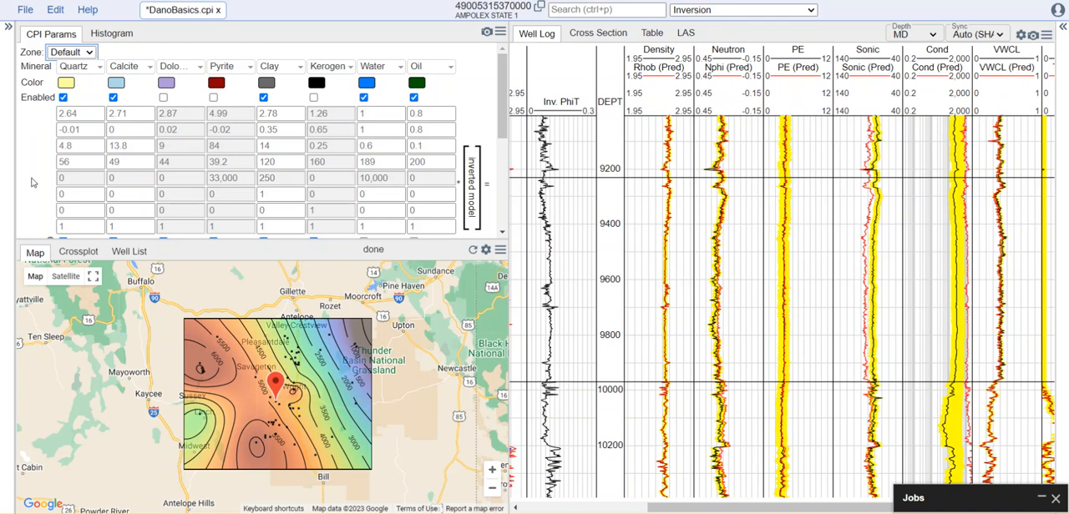
left_click(78, 253)
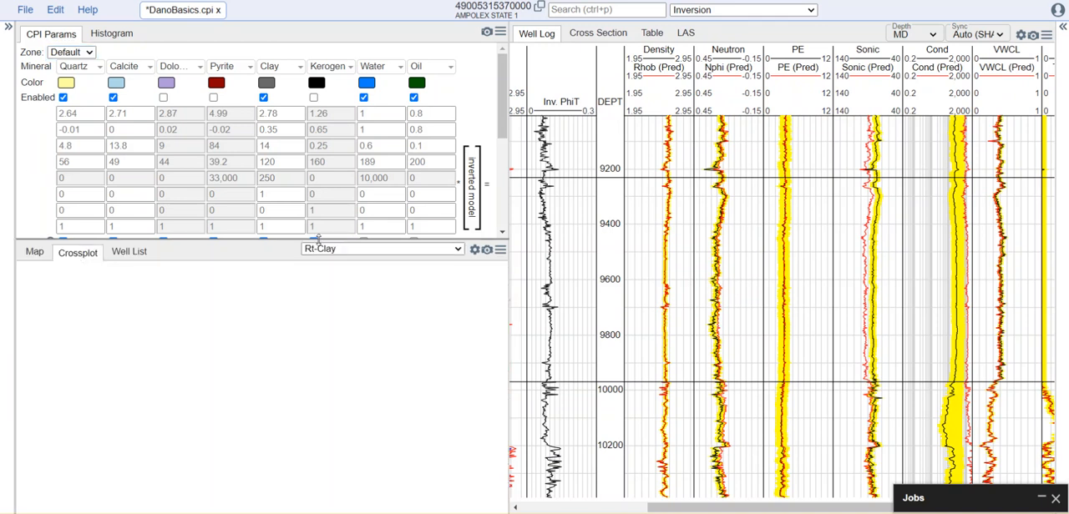
left_click_drag(318, 239, 322, 224)
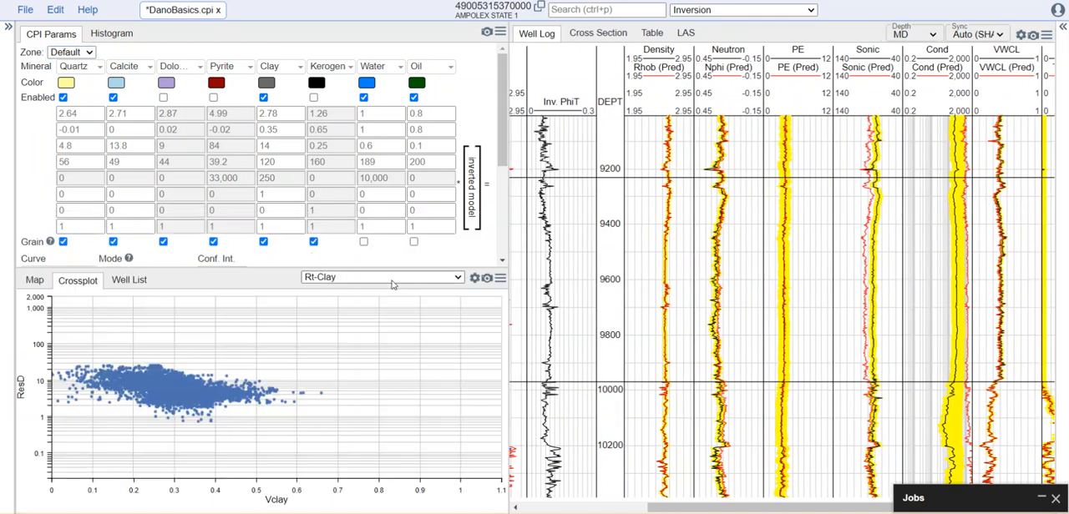
left_click(435, 279)
scroll(375, 244, "down", 1)
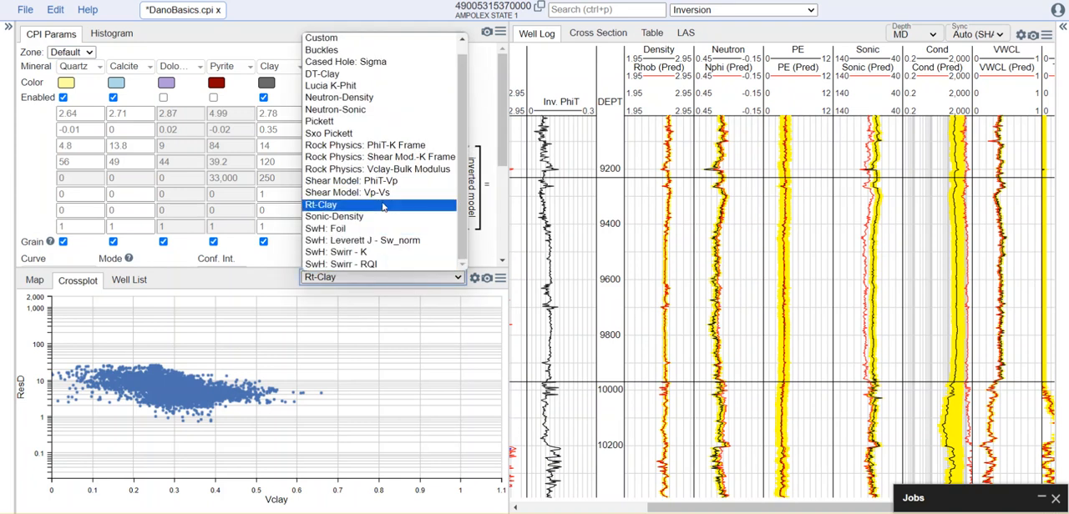
left_click(335, 76)
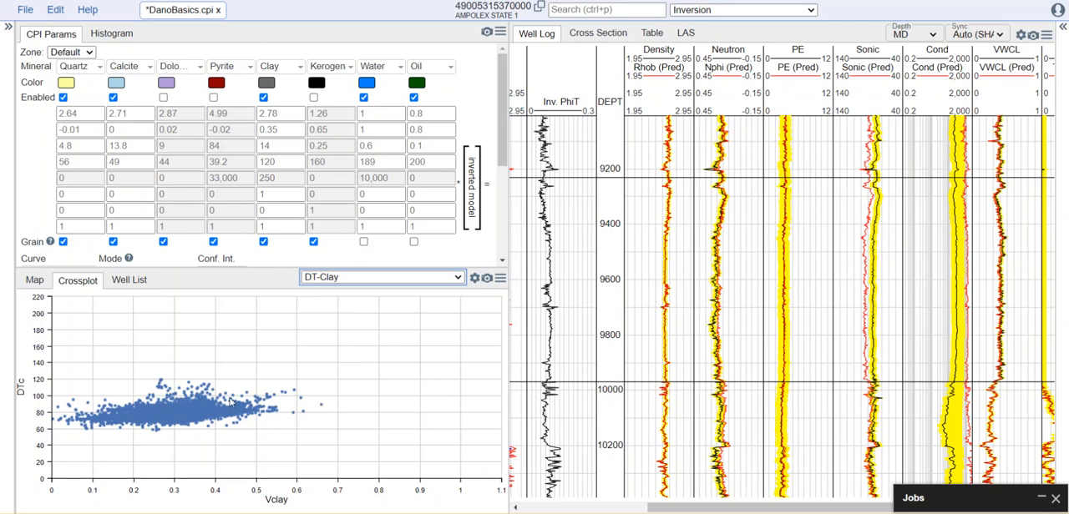
Add a linear regression line with its equation to the DT-Clay crossplot and close the plot settings.
right_click(198, 408)
left_click(192, 407)
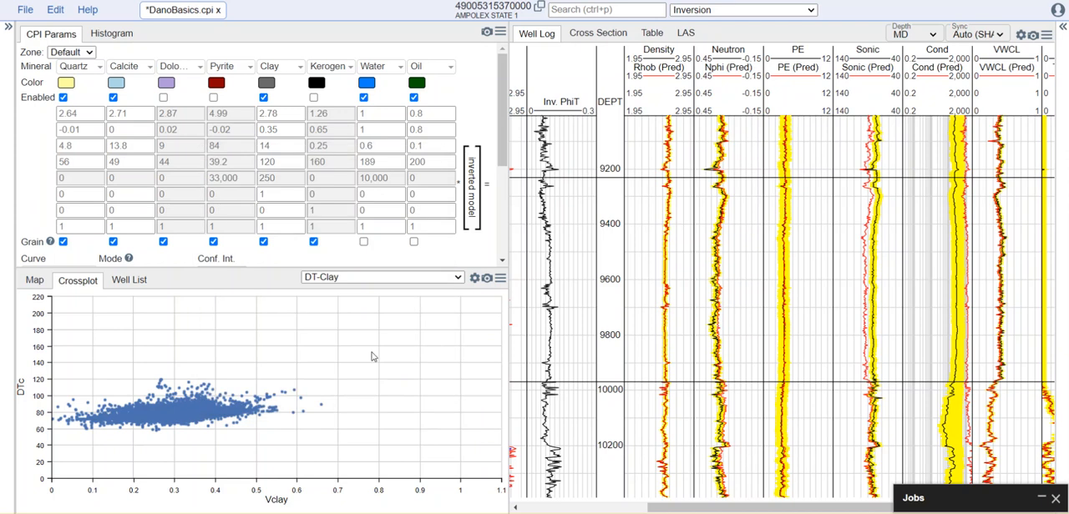
left_click(474, 278)
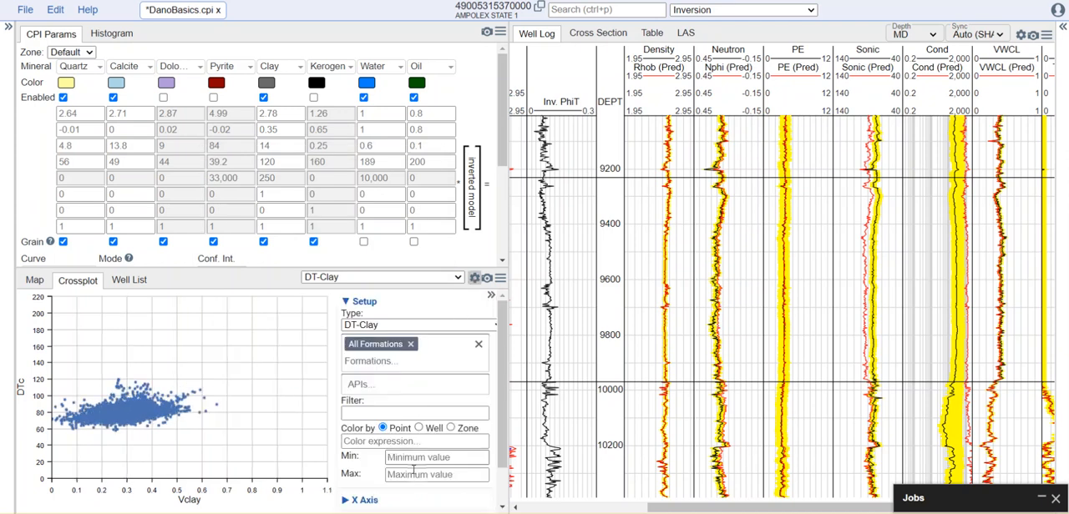
scroll(367, 500, "down", 1)
left_click(367, 501)
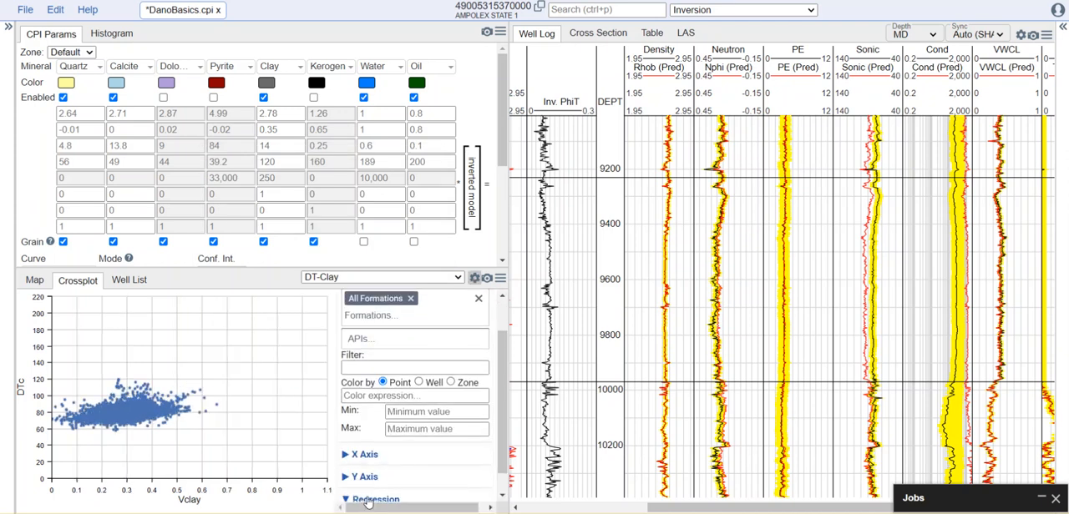
scroll(372, 497, "down", 1)
left_click(376, 489)
scroll(415, 466, "down", 1)
left_click(474, 278)
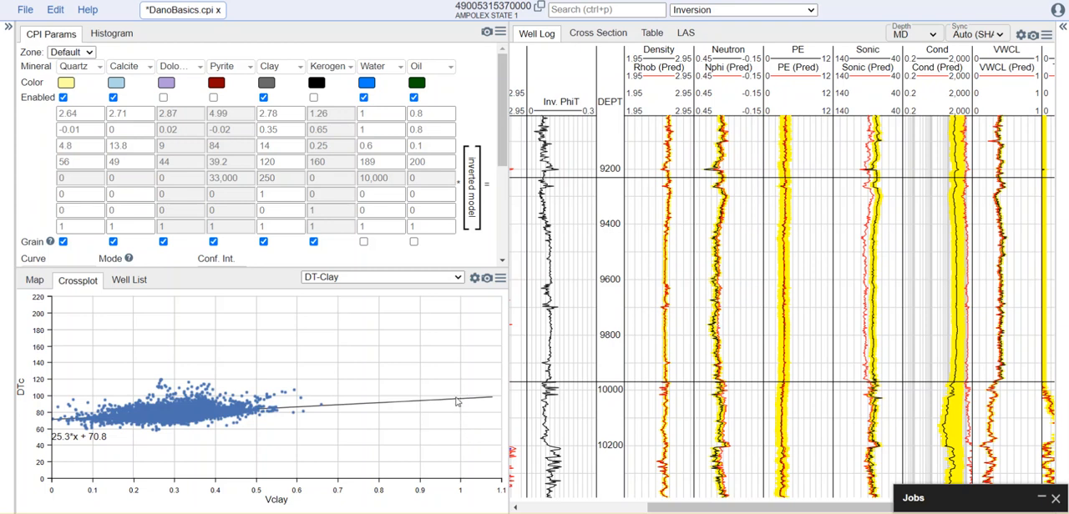
Set the clay sonic endpoint to 90 for the Default zone.
left_click(295, 164)
key("Num_Lock")
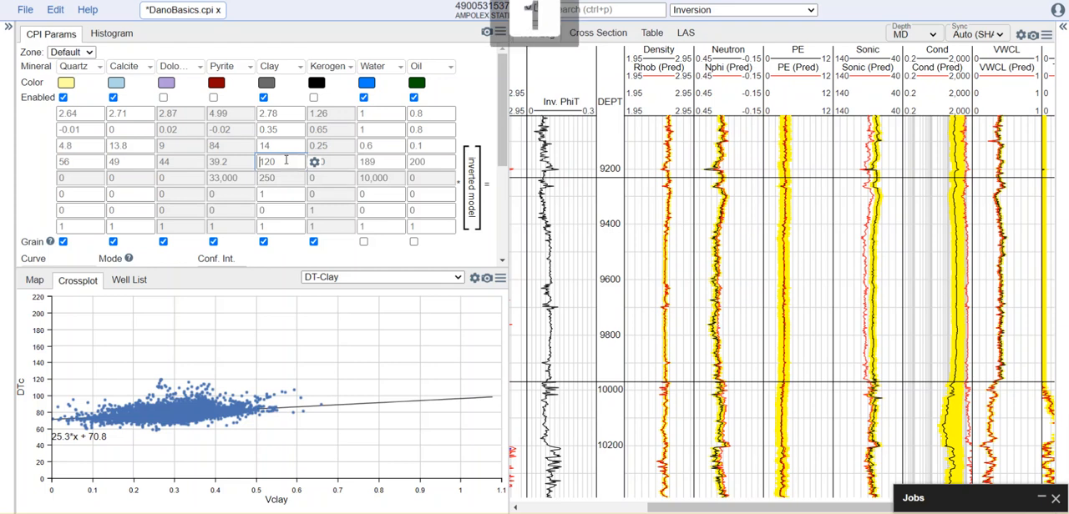
type("90")
left_click(288, 146)
left_click(406, 378)
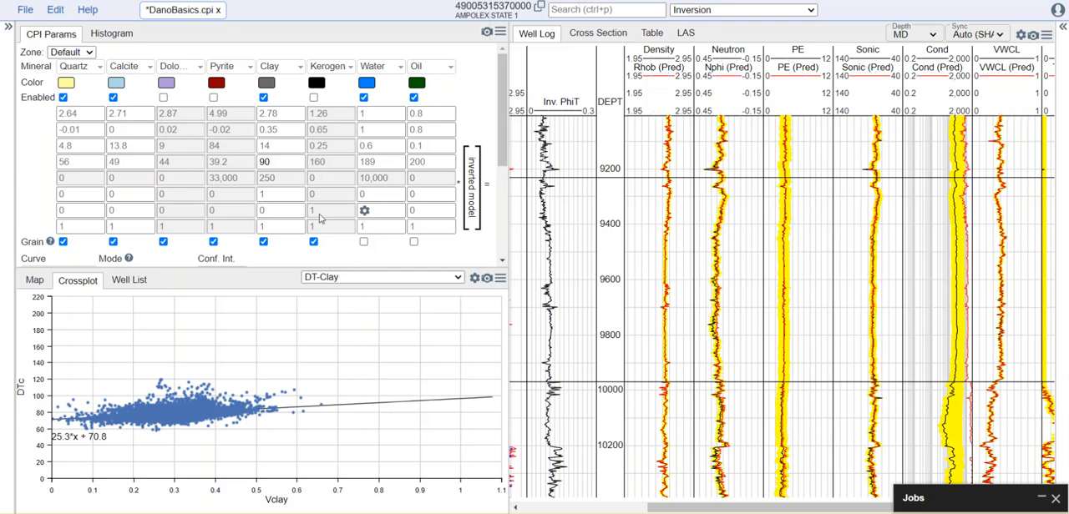
Change the crossplot type from DT-Clay to Custom.
left_click(377, 278)
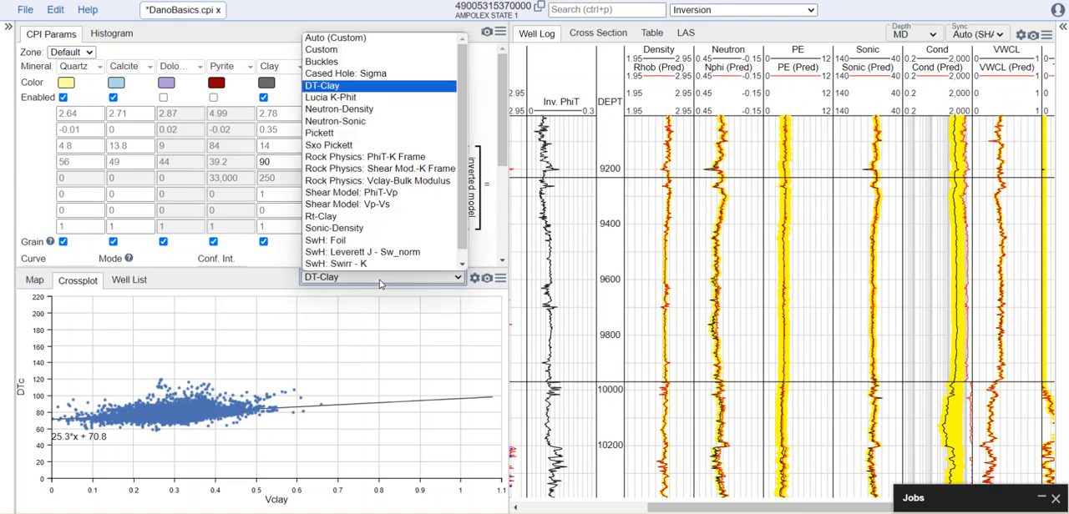
key("Up")
key("Up")
key("Up")
key("Up")
key("Up")
key("Up")
key("Up")
key("Up")
key("Up")
key("Up")
key("Up")
key("Up")
key("Up")
key("Up")
key("Up")
key("Up")
key("Up")
key("Up")
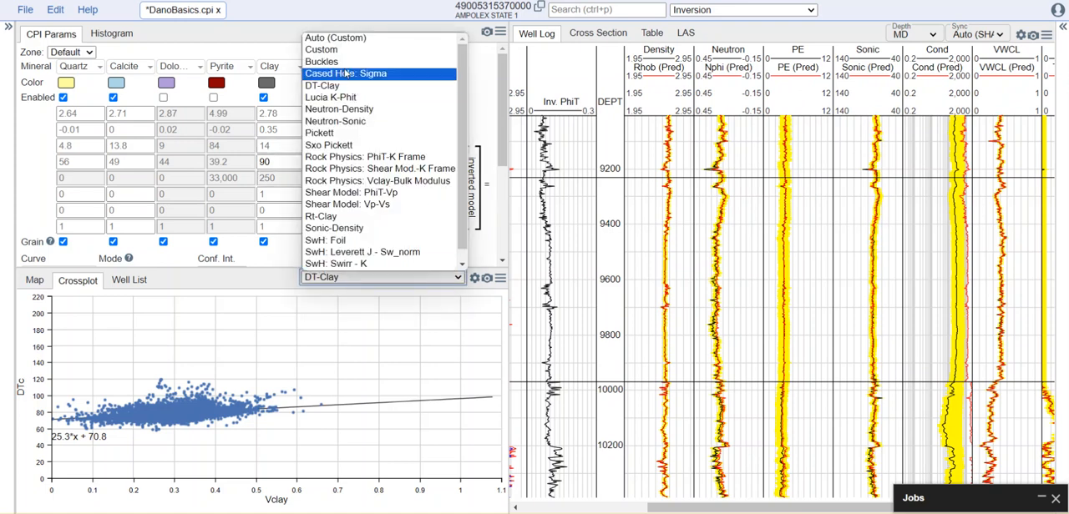
key("Return")
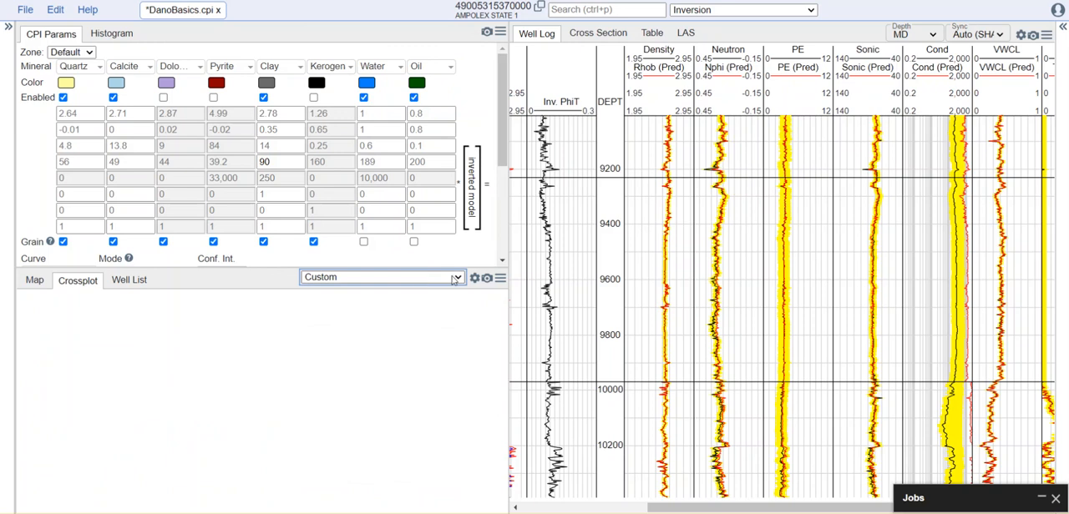
Set up the custom crossplot with VWCL on the X axis and PE_FINAL on the Y axis.
left_click(475, 278)
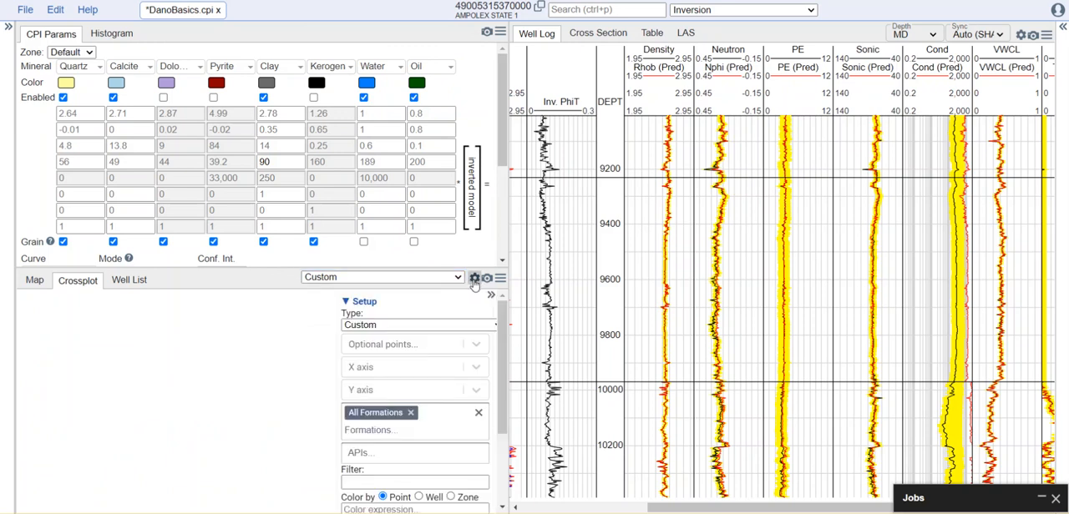
left_click(405, 368)
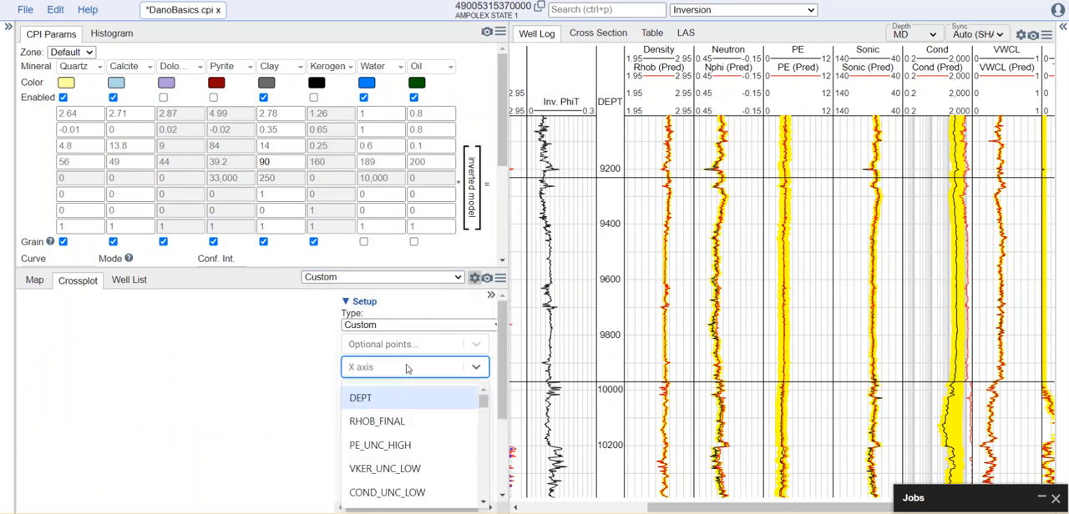
type("vw")
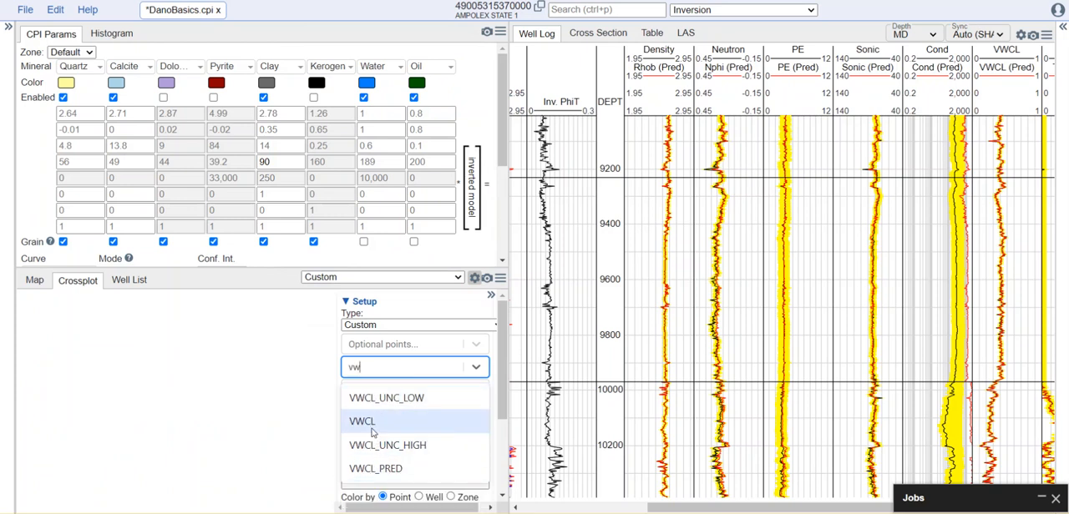
left_click(362, 421)
left_click(378, 392)
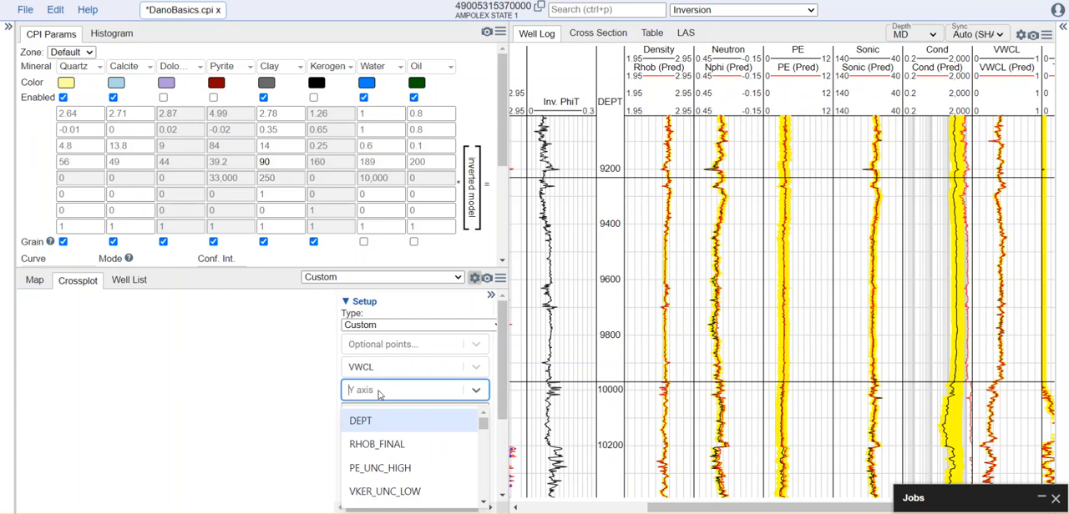
type("u_")
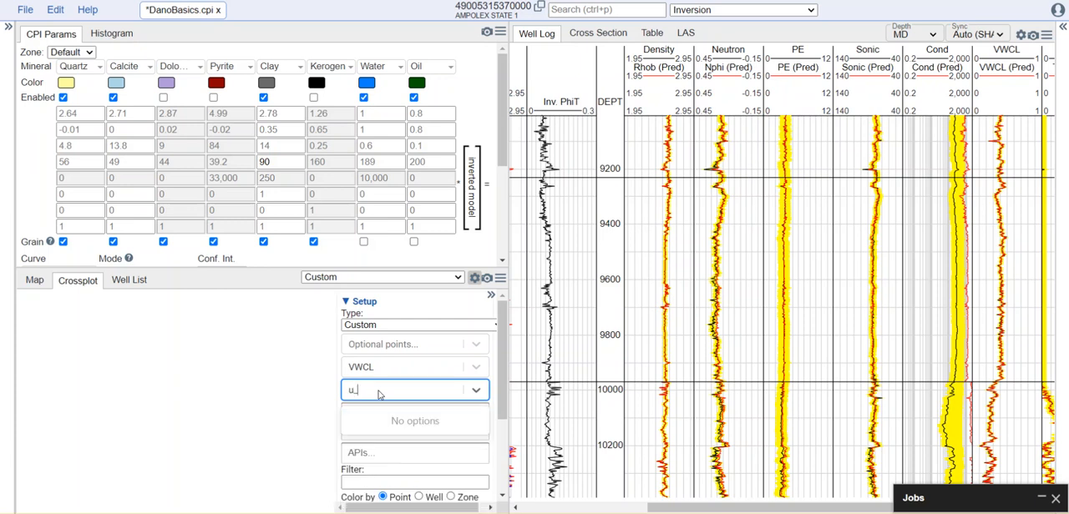
key("BackSpace")
key("BackSpace")
key("BackSpace")
key("BackSpace")
key("BackSpace")
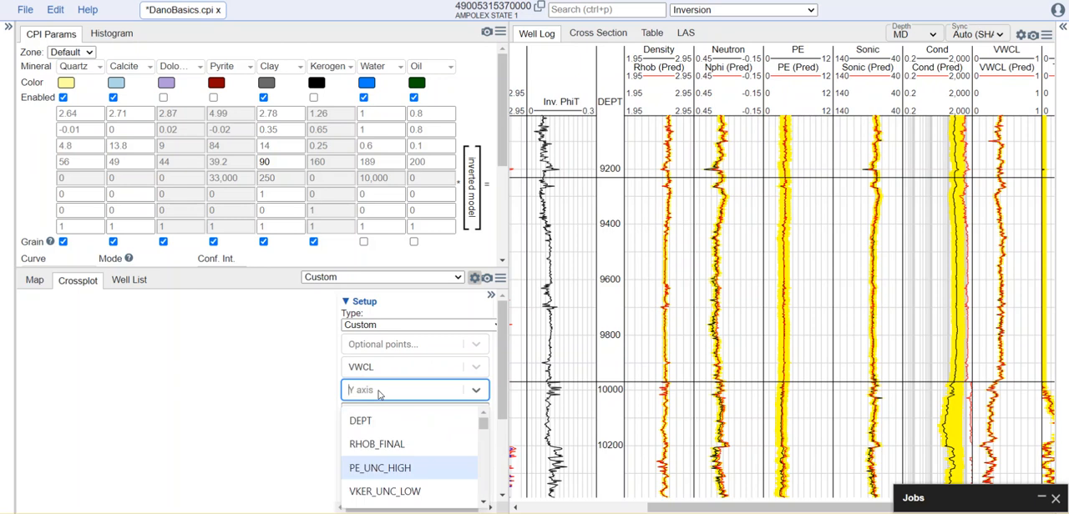
type("pe")
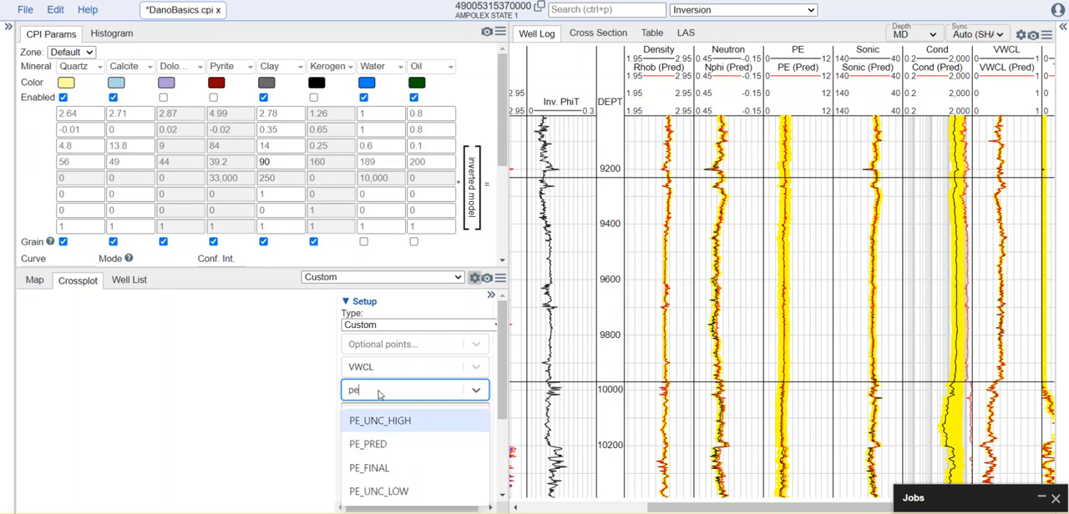
left_click(388, 468)
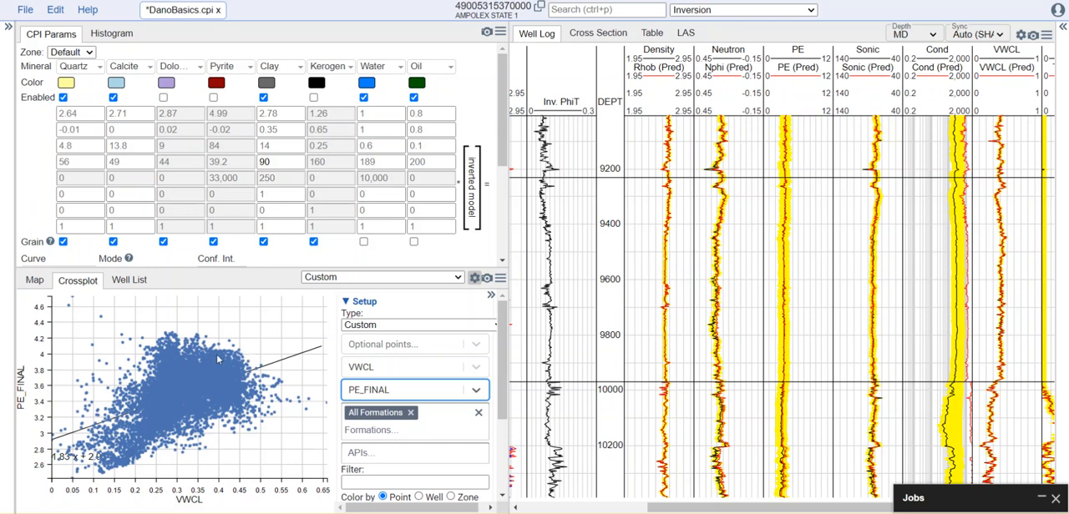
Set the clay U endpoint to 11 for the Default zone.
left_click(286, 145)
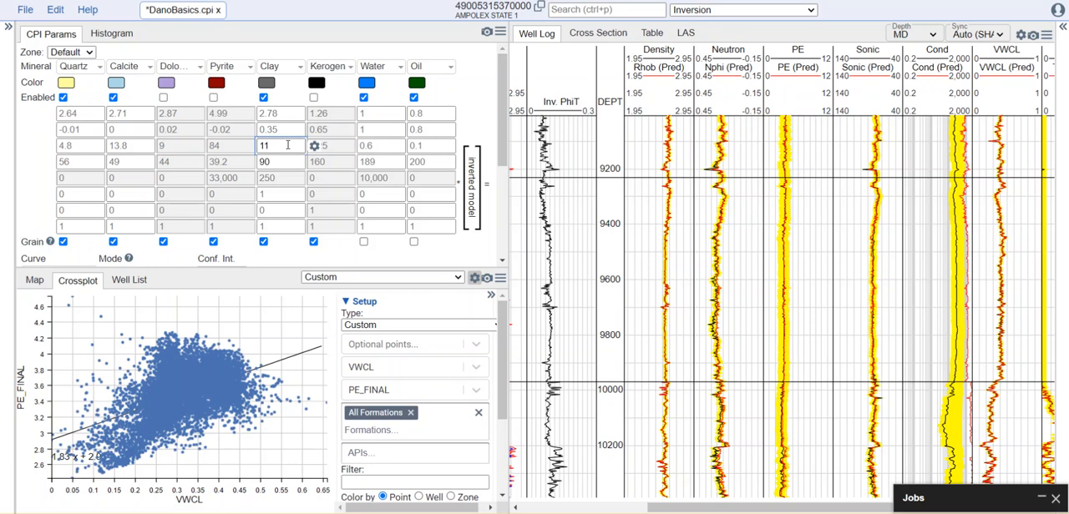
key("Up")
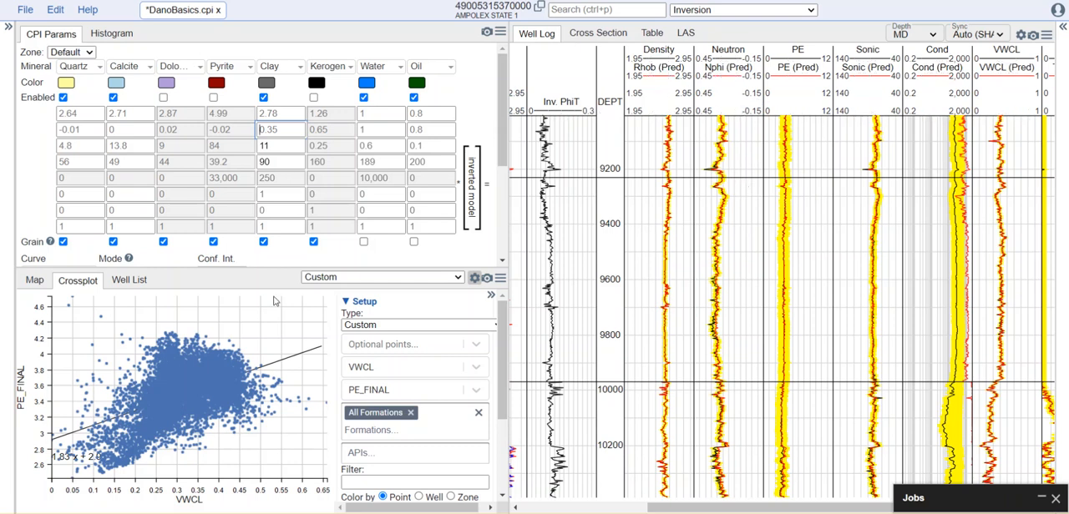
Switch the crossplot to Neutron-Density and turn off its regression line.
left_click(389, 278)
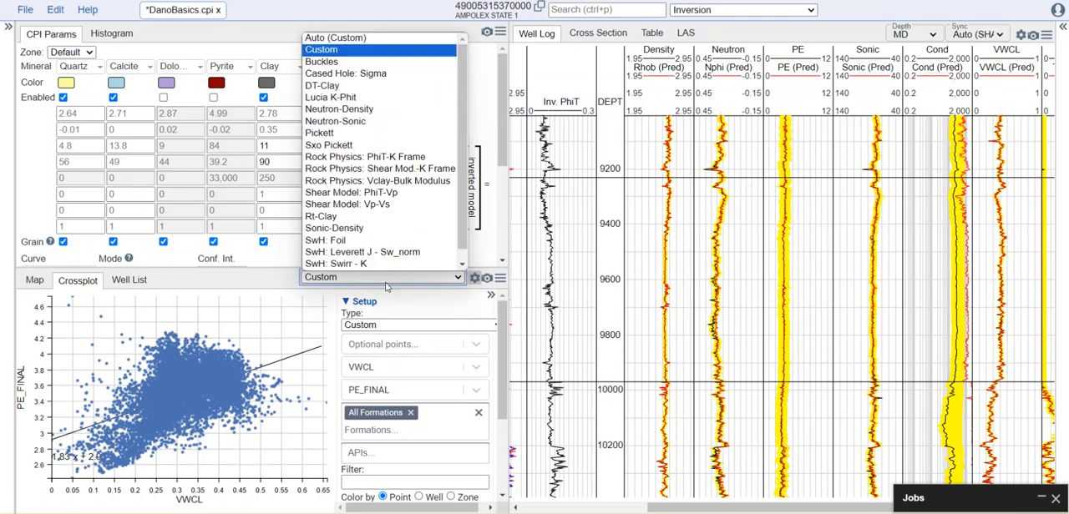
left_click(357, 110)
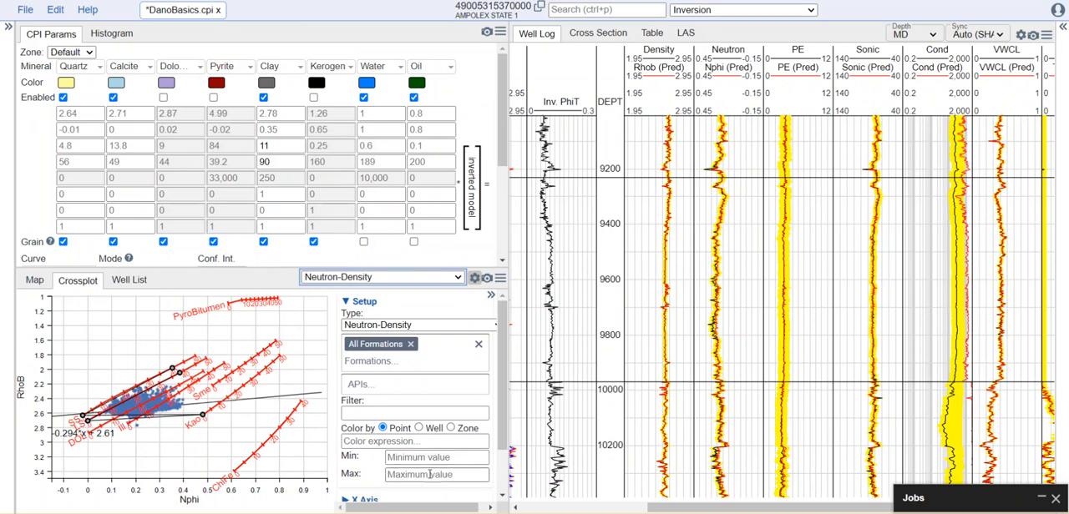
scroll(409, 451, "down", 1)
scroll(398, 481, "down", 1)
left_click(349, 488)
left_click(348, 489)
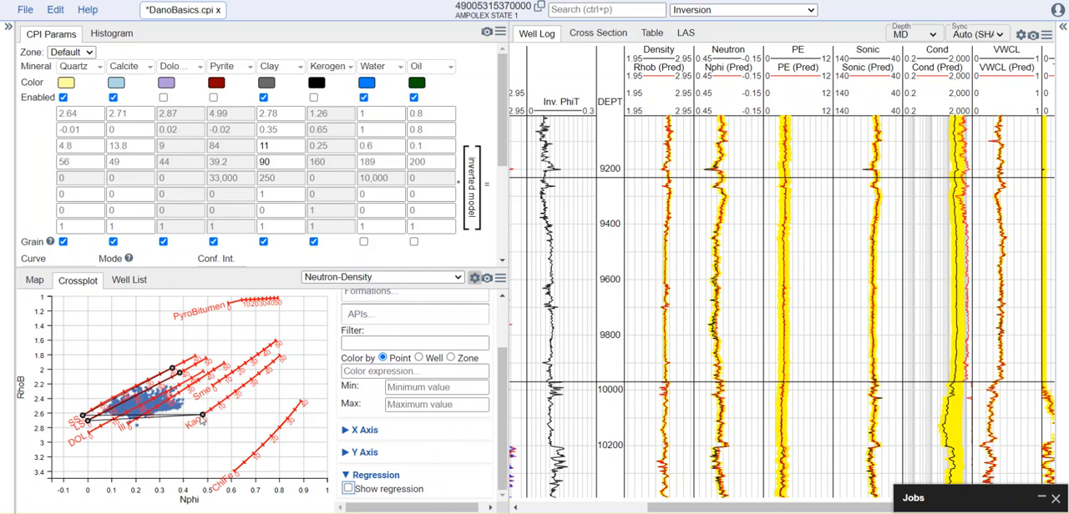
Set the clay neutron endpoint to 0.42 for the Default zone and check the predicted log and error tracks.
left_click(285, 132)
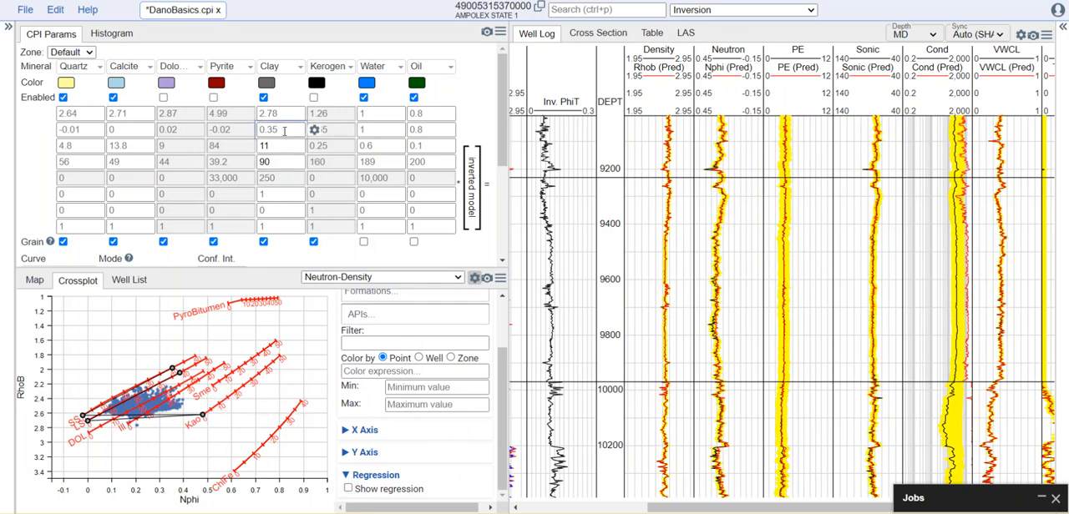
type("0.42")
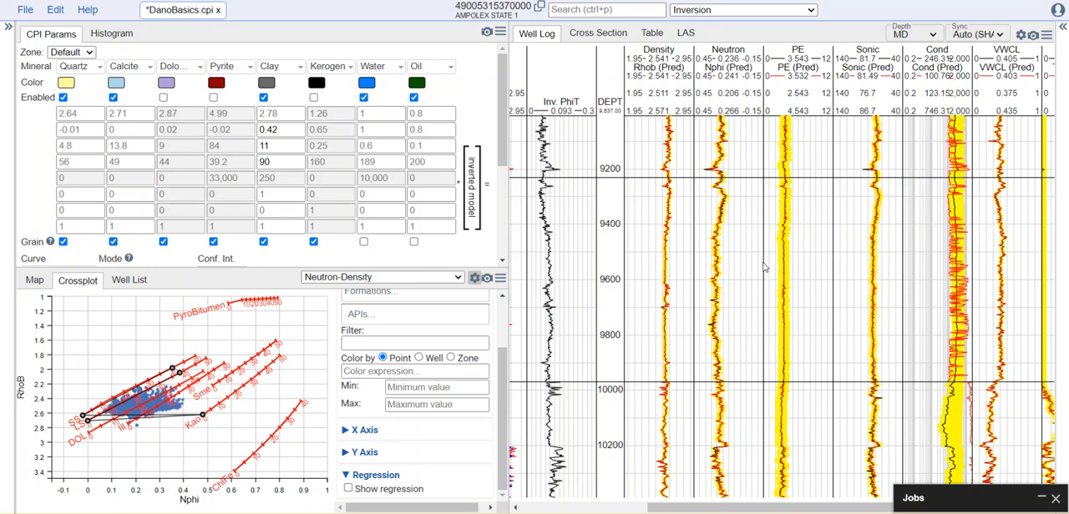
left_click_drag(856, 510, 929, 508)
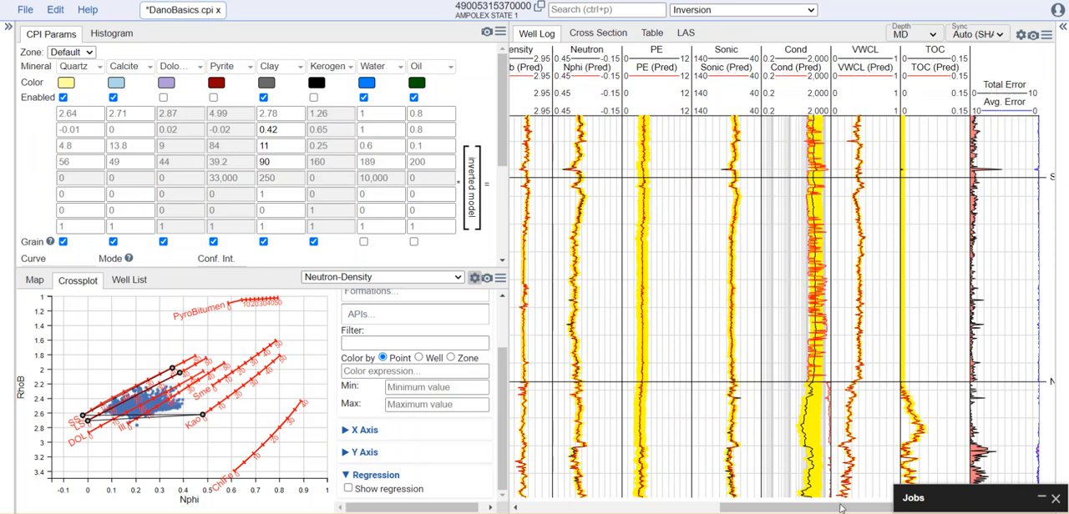
left_click_drag(842, 508, 762, 508)
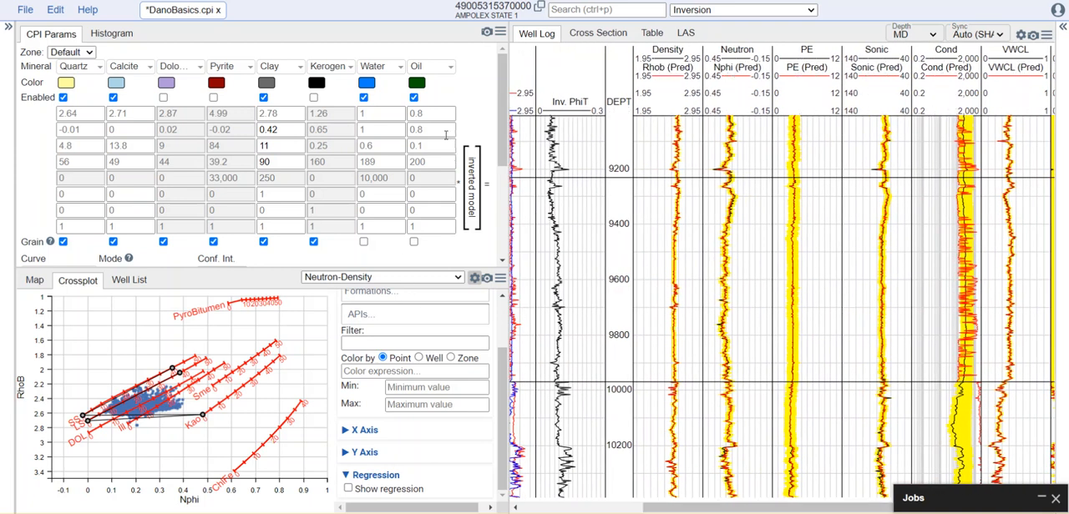
Set the Conductivity curve's inversion mode to fit for the Default zone.
scroll(504, 137, "down", 1)
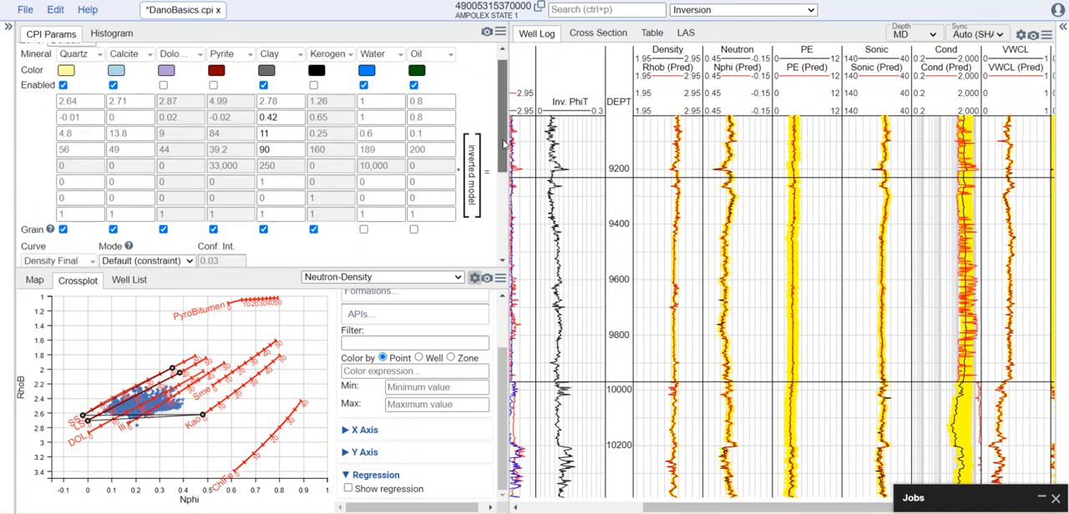
left_click_drag(502, 120, 499, 179)
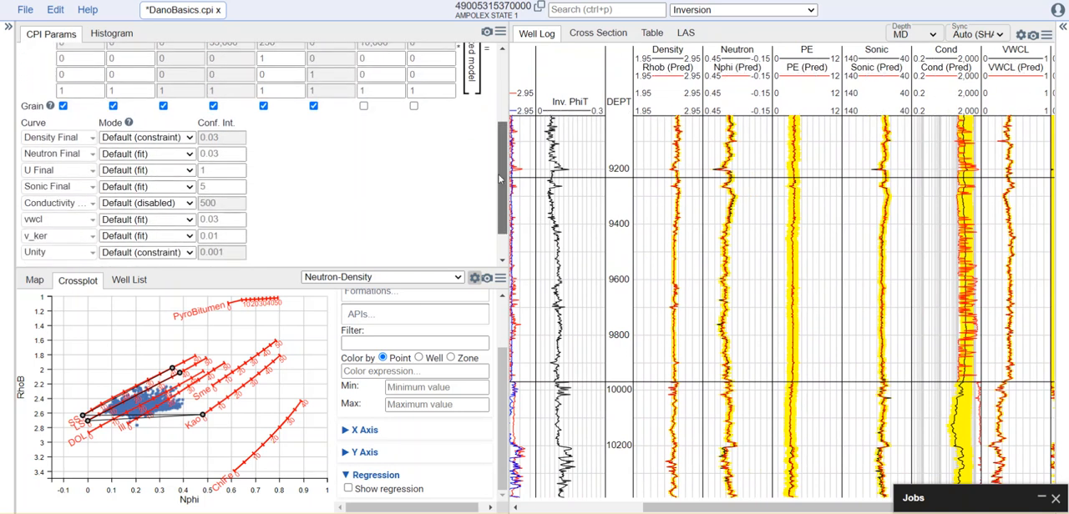
left_click(191, 205)
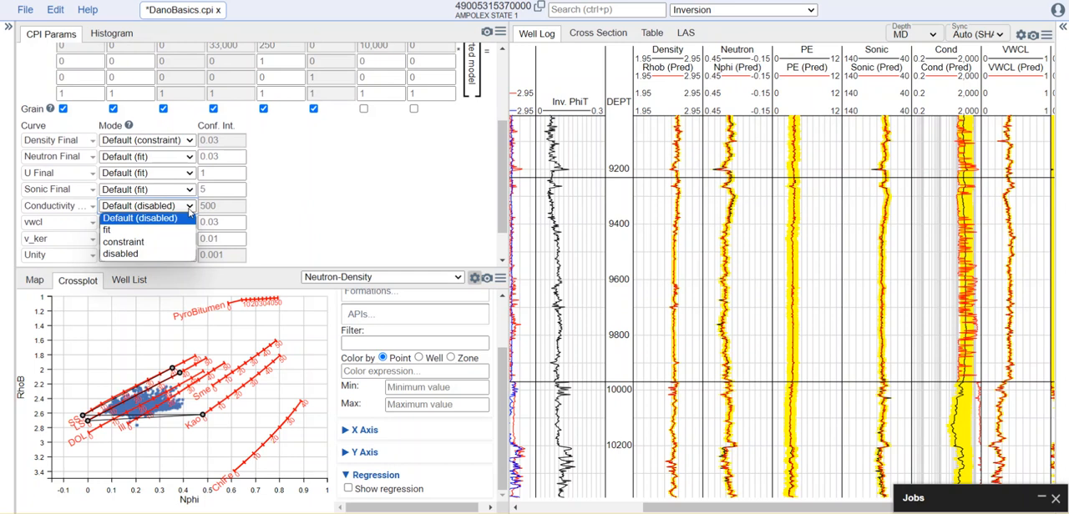
left_click(174, 230)
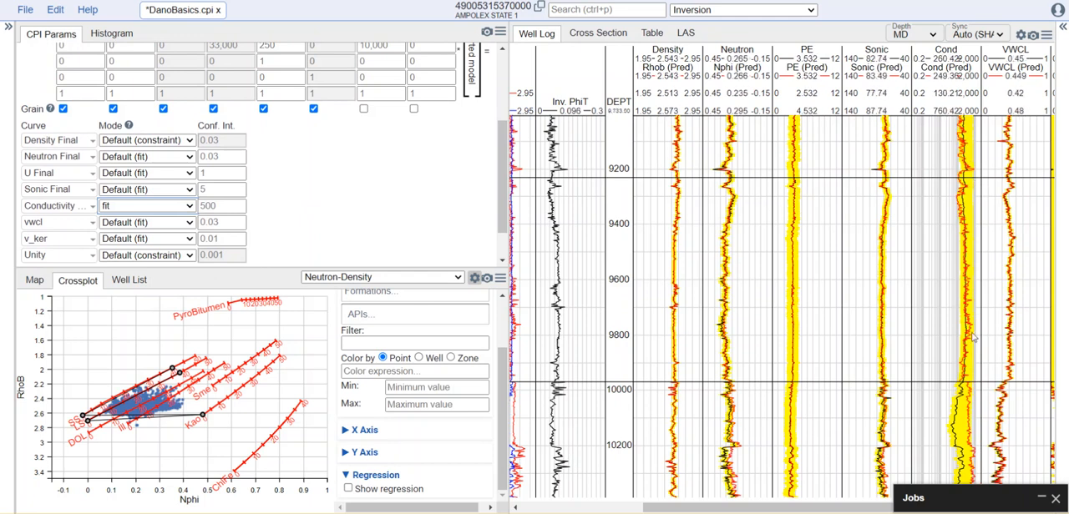
Examine the predicted logs, mineral volumes, grain density and inverted porosity tracks over the well's depth range.
scroll(916, 349, "down", 5)
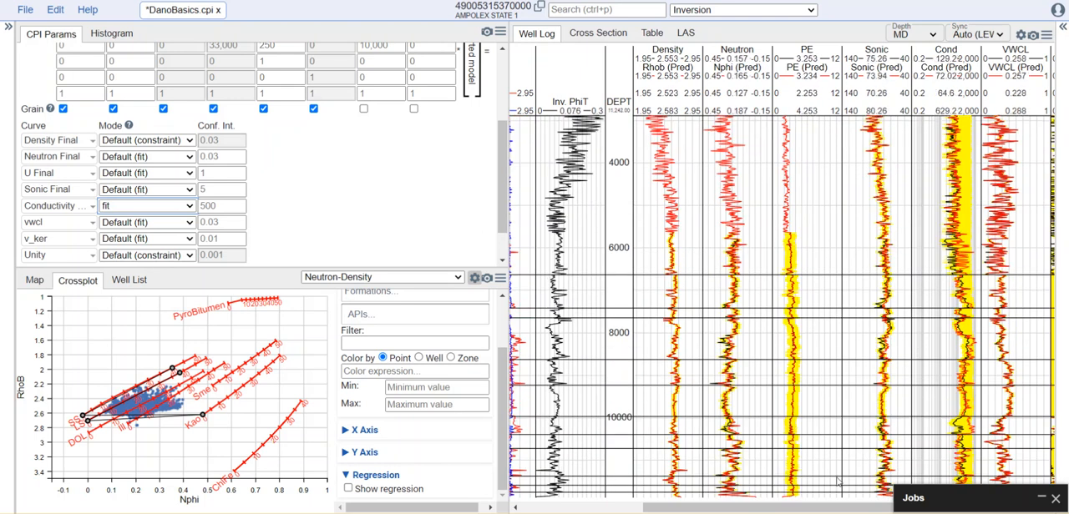
mouse_move(841, 510)
left_mouse_down()
mouse_move(727, 509)
mouse_move(826, 509)
left_mouse_up()
left_click_drag(650, 372, 651, 461)
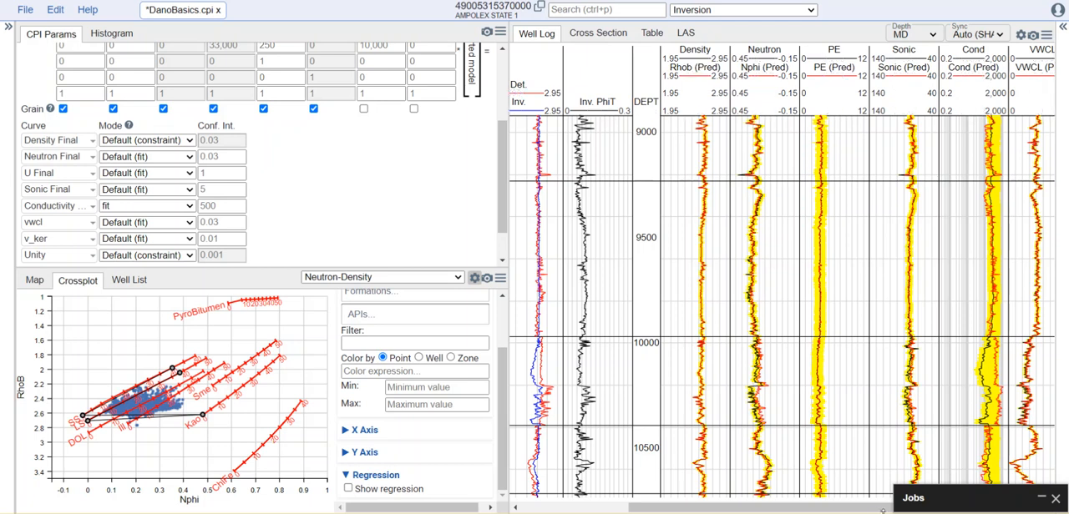
scroll(883, 509, "right", 3)
left_click_drag(789, 508, 623, 508)
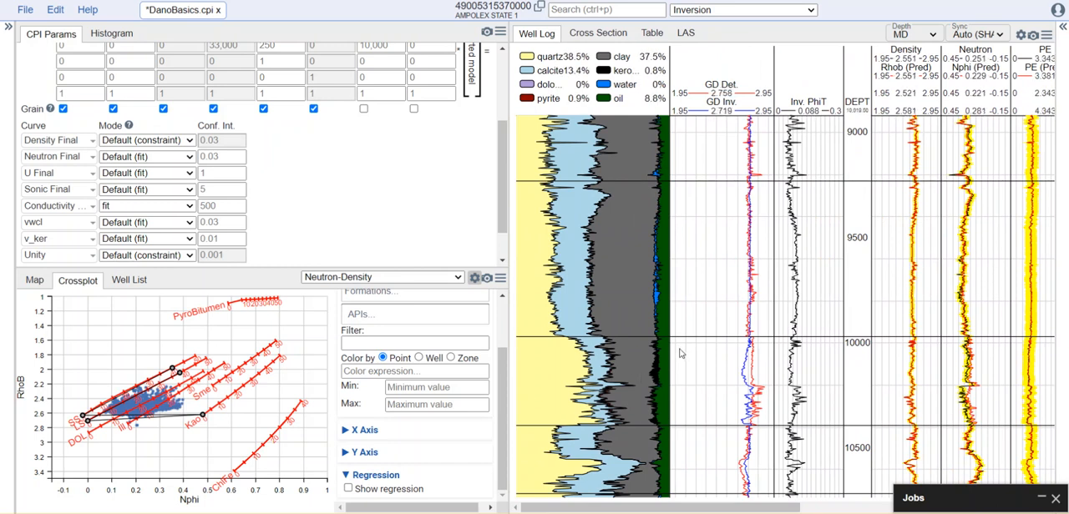
scroll(681, 354, "down", 2)
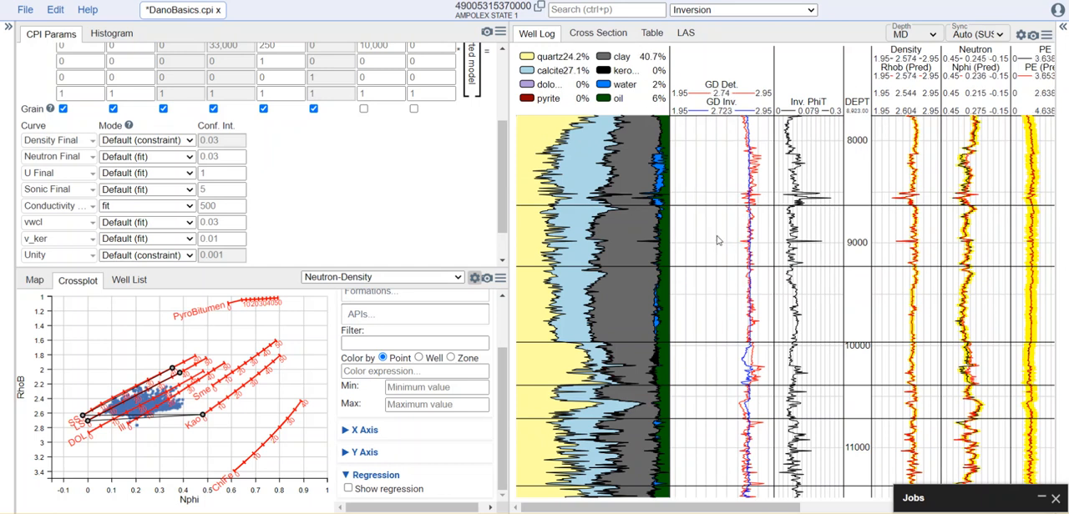
scroll(716, 241, "down", 1)
scroll(716, 240, "down", 1)
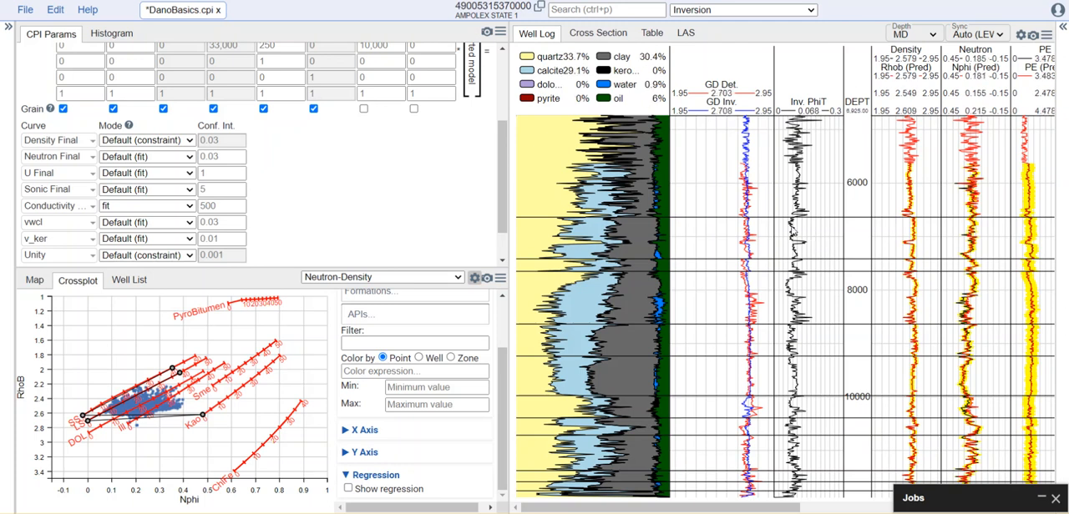
scroll(739, 206, "up", 3)
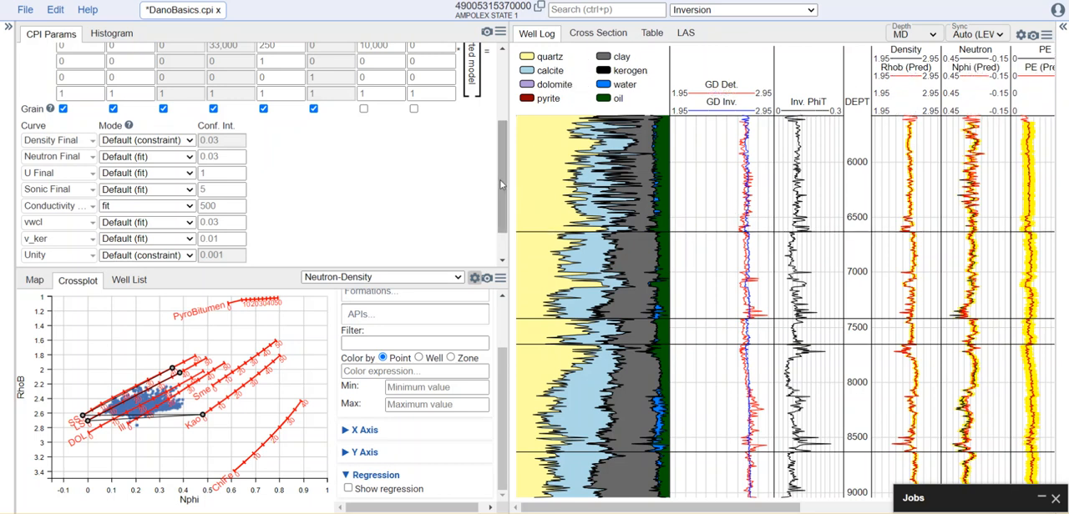
Switch to the Porosity Interpretation module and review the porosity method options for the Default zone, keeping Default (Neutron-Density).
left_click_drag(504, 185, 511, 105)
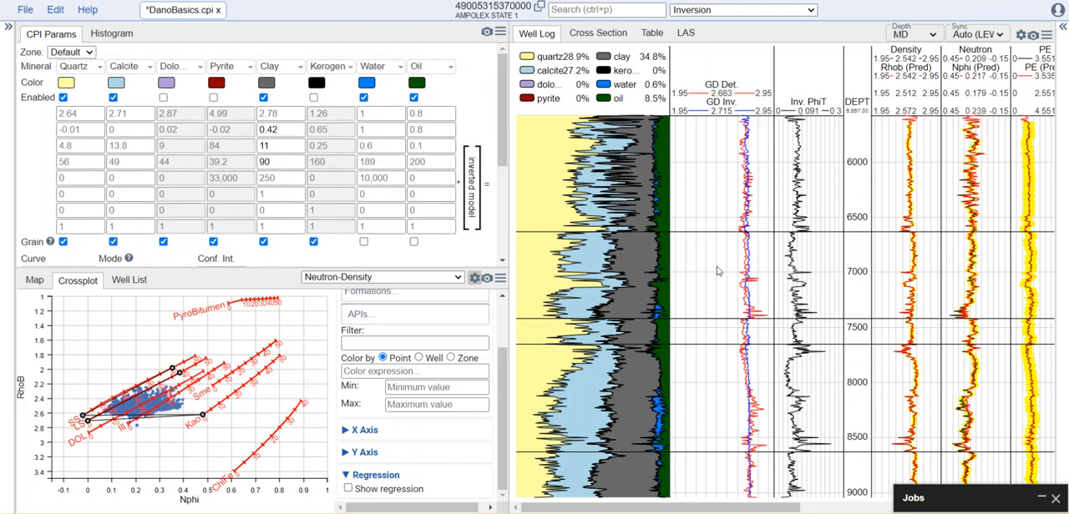
left_click(727, 14)
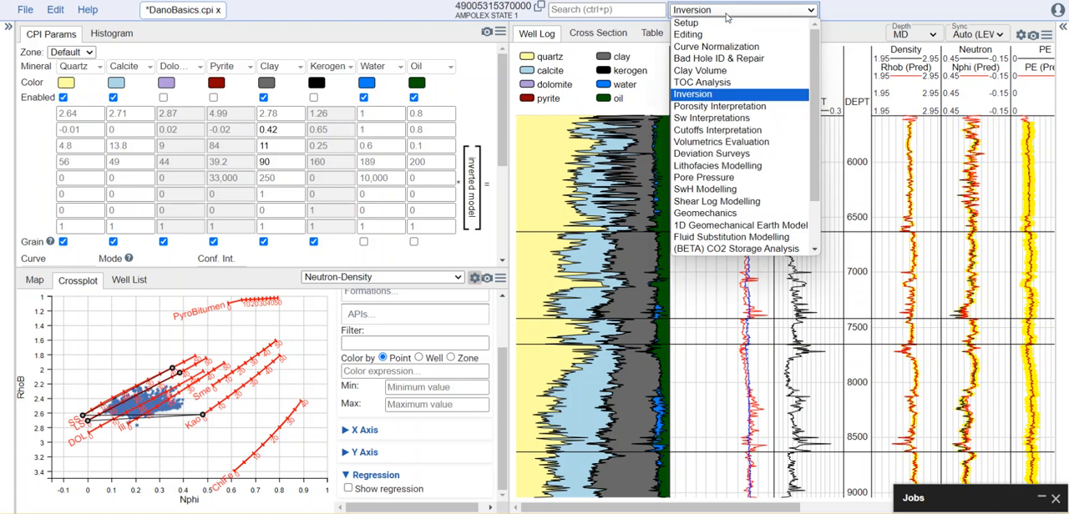
left_click(747, 111)
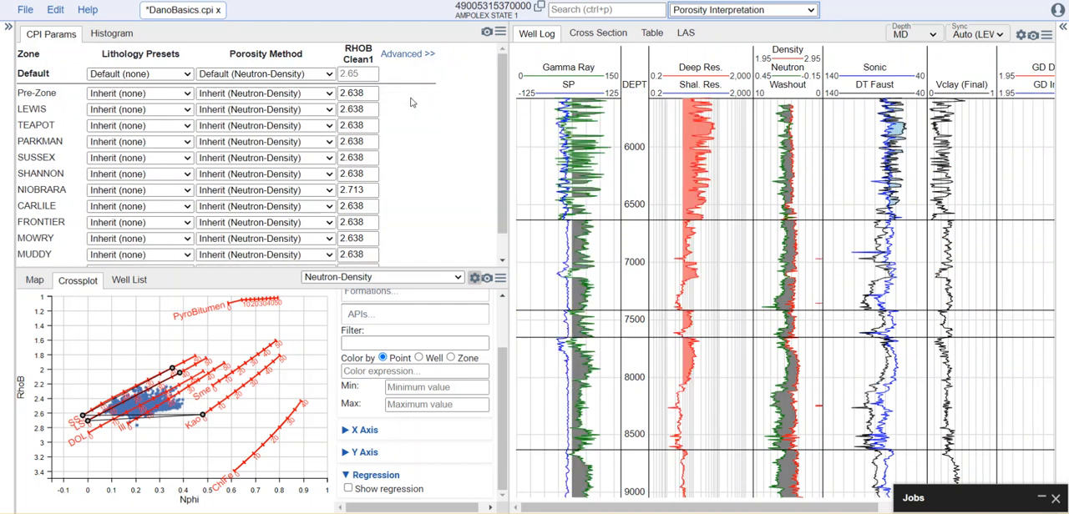
left_click(326, 74)
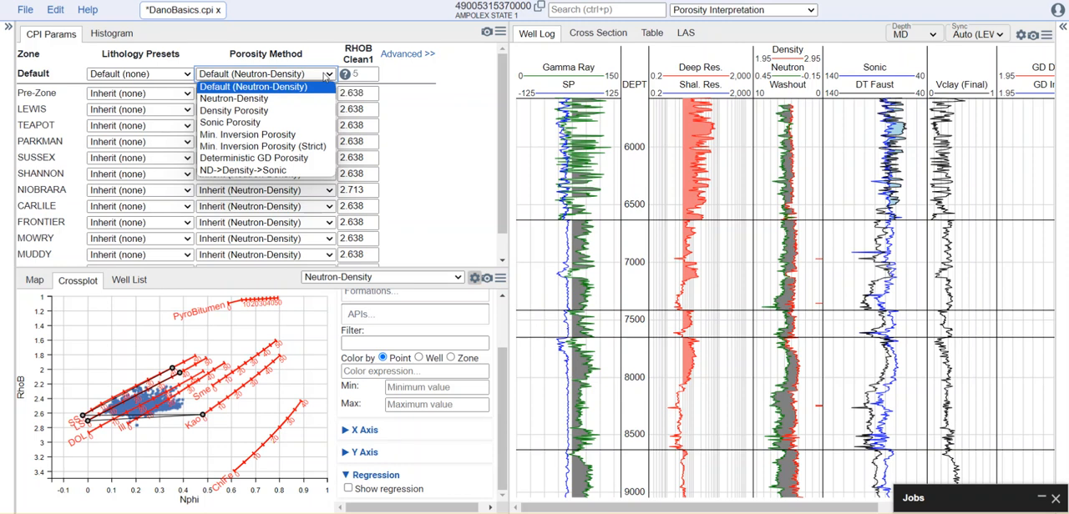
left_click(418, 123)
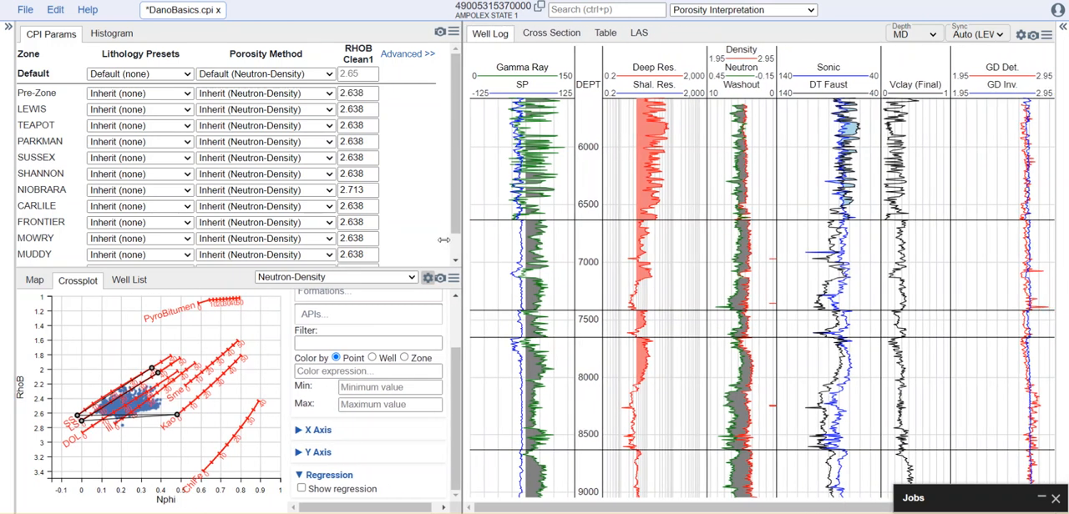
Widen the well log view, try Density Porosity on the Default zone and set its porosity method to Min. Inversion Porosity.
left_click_drag(496, 232, 430, 232)
left_click_drag(710, 507, 820, 506)
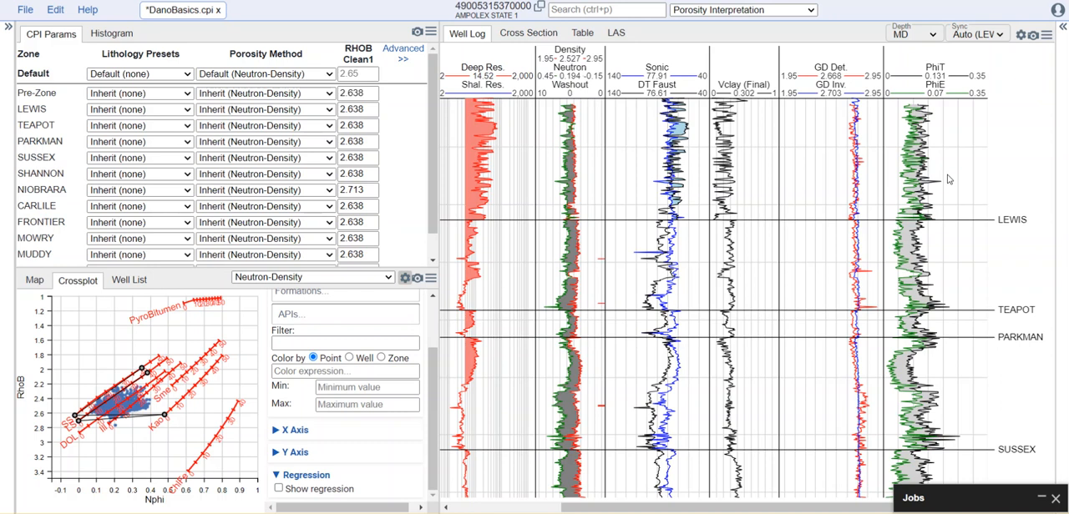
left_click(317, 75)
left_click(307, 111)
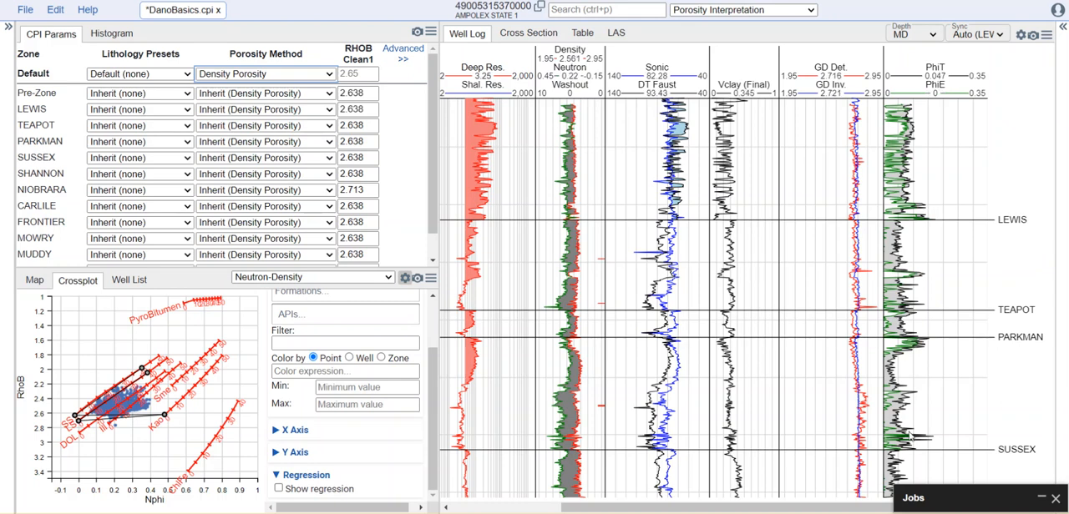
left_click(330, 74)
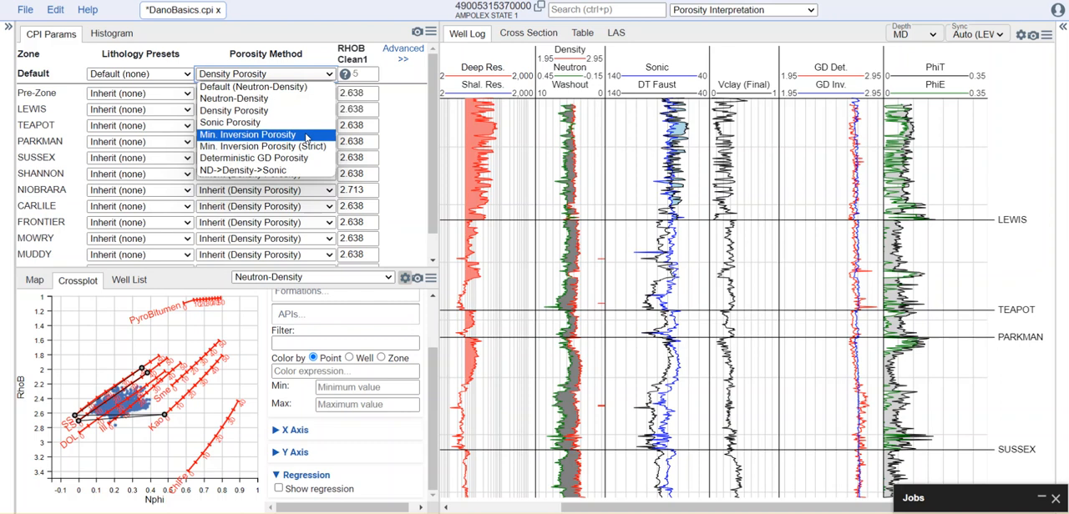
left_click(306, 135)
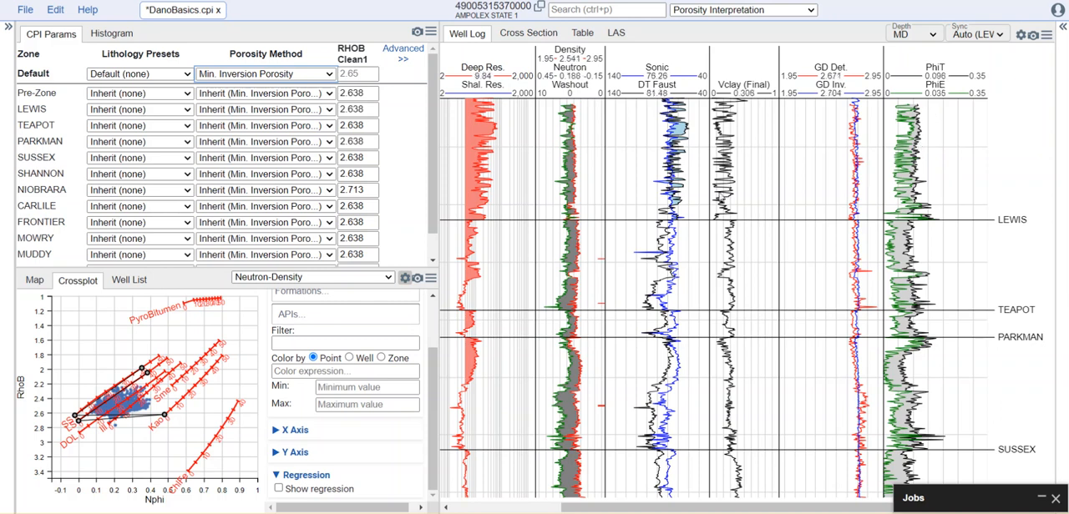
Show the advanced porosity interpretation parameters and set Clay Porosity to 0.1.
scroll(434, 209, "down", 1)
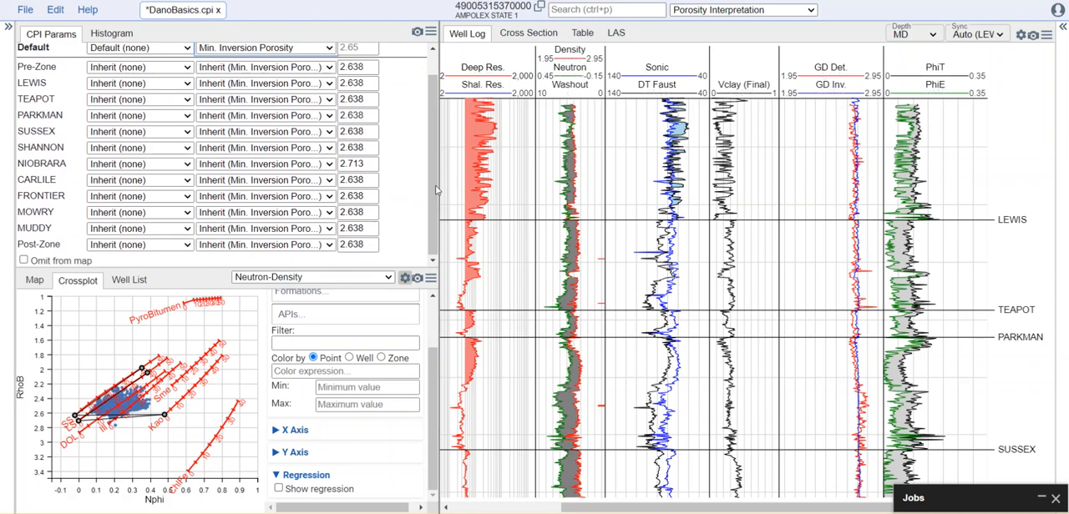
scroll(432, 167, "up", 1)
scroll(441, 167, "up", 2)
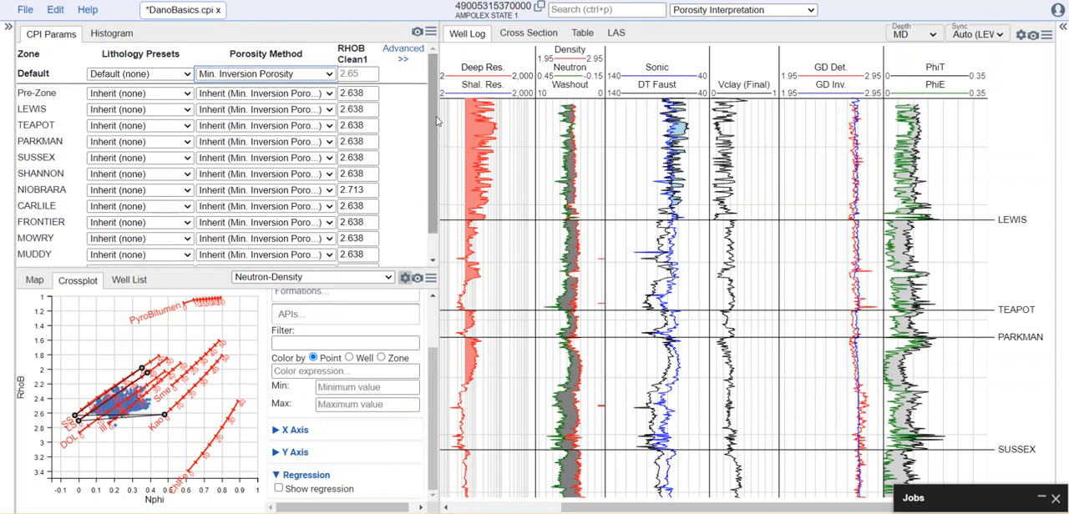
left_click(402, 62)
scroll(428, 142, "down", 3)
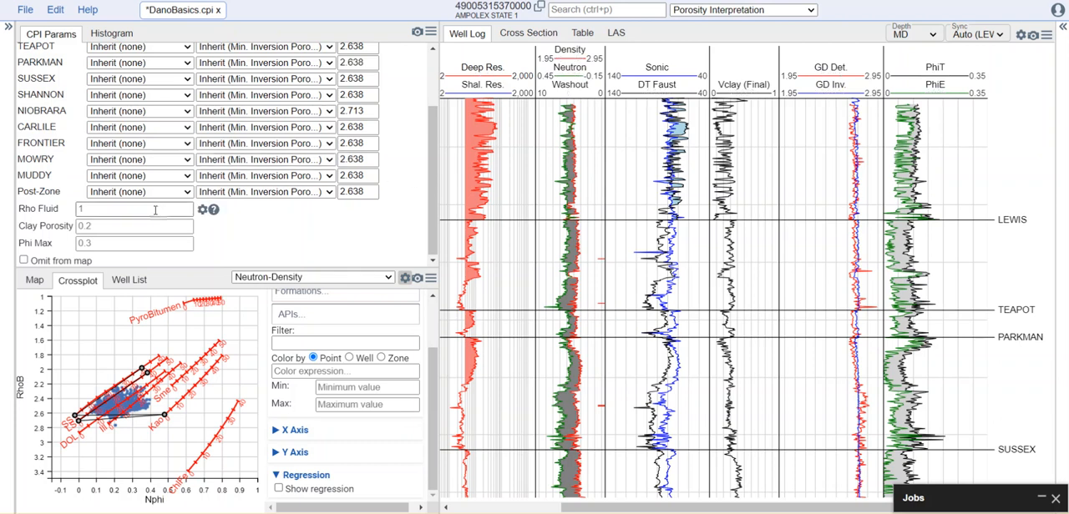
left_click(108, 226)
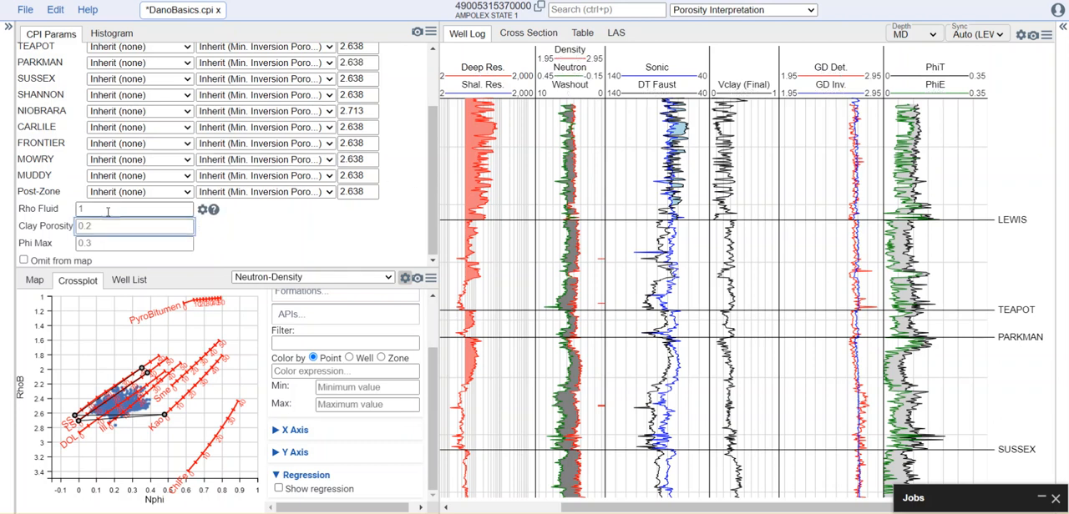
type("0.1")
left_click(241, 241)
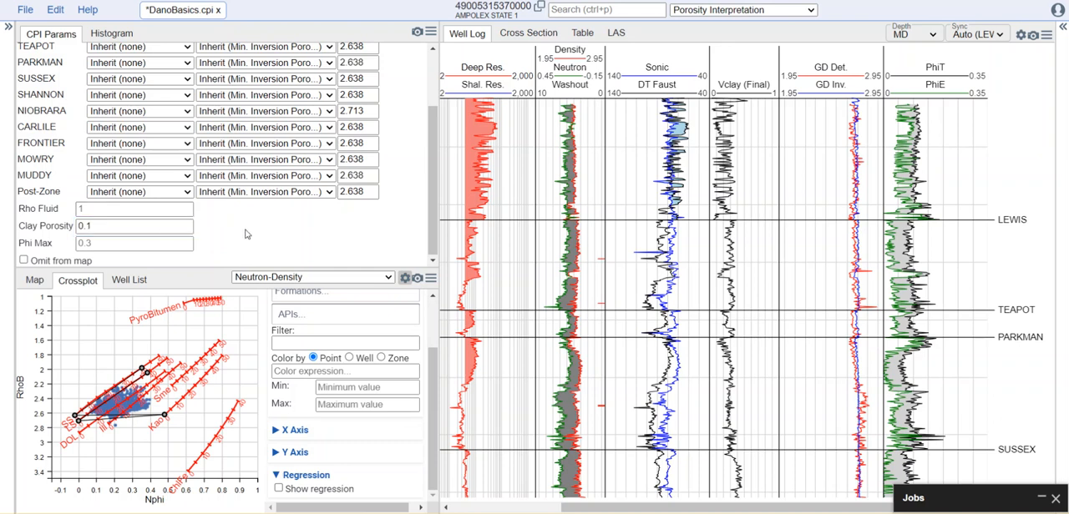